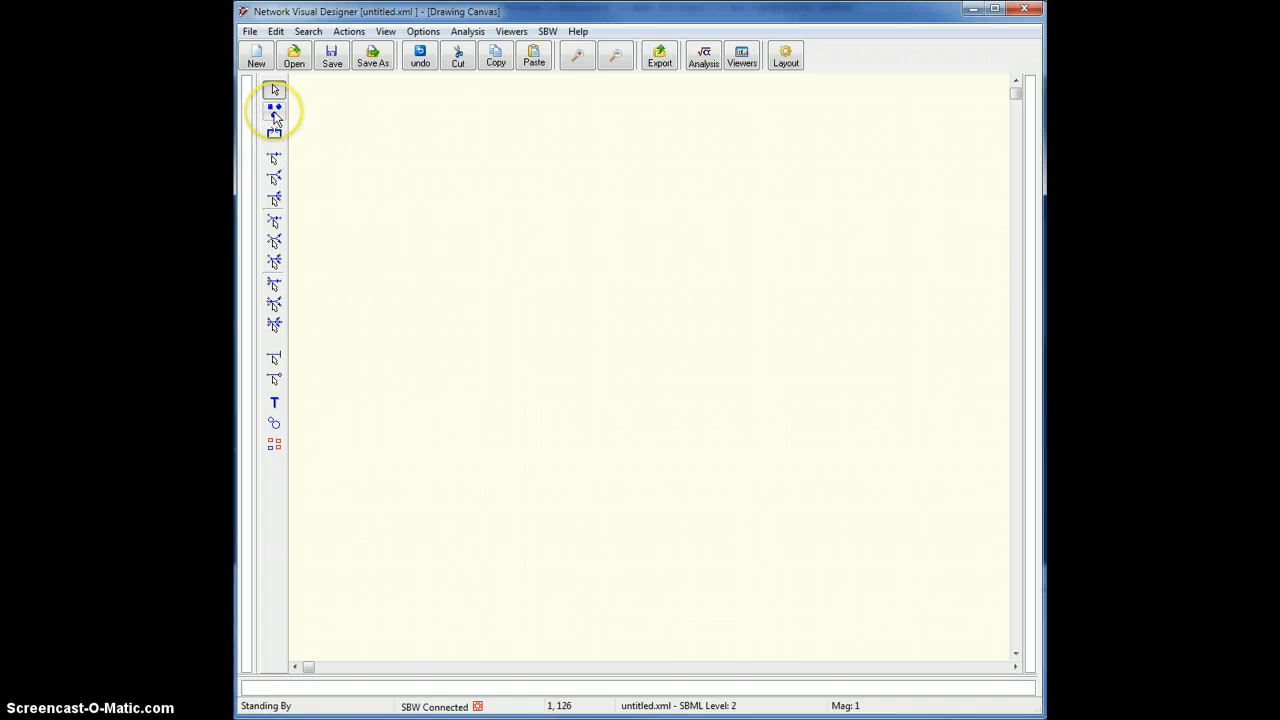
Add six nodes to the canvas, staggered in two rows across its upper half
{"action": "left_click", "coordinate": [276, 118]}
{"action": "left_click", "coordinate": [410, 149]}
{"action": "left_click", "coordinate": [436, 252]}
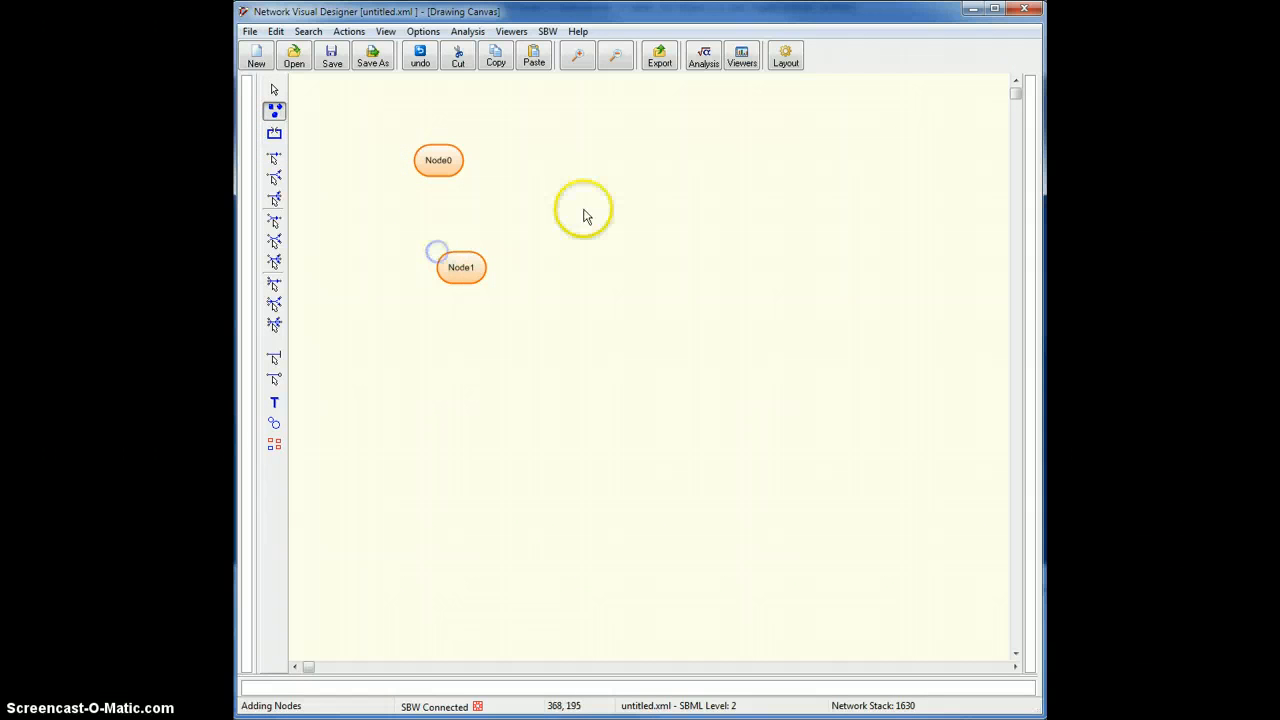
{"action": "left_click", "coordinate": [593, 180]}
{"action": "left_click", "coordinate": [627, 301]}
{"action": "left_click", "coordinate": [753, 176]}
{"action": "left_click", "coordinate": [862, 305]}
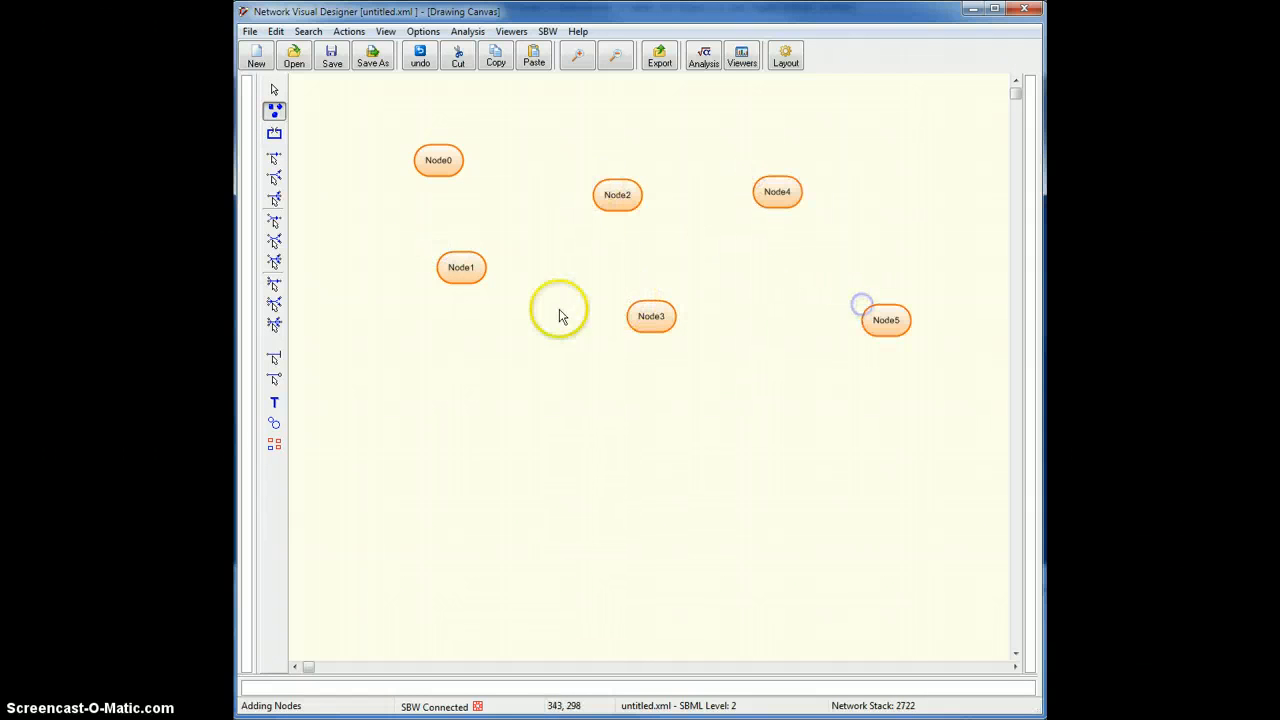
{"action": "left_click", "coordinate": [275, 90]}
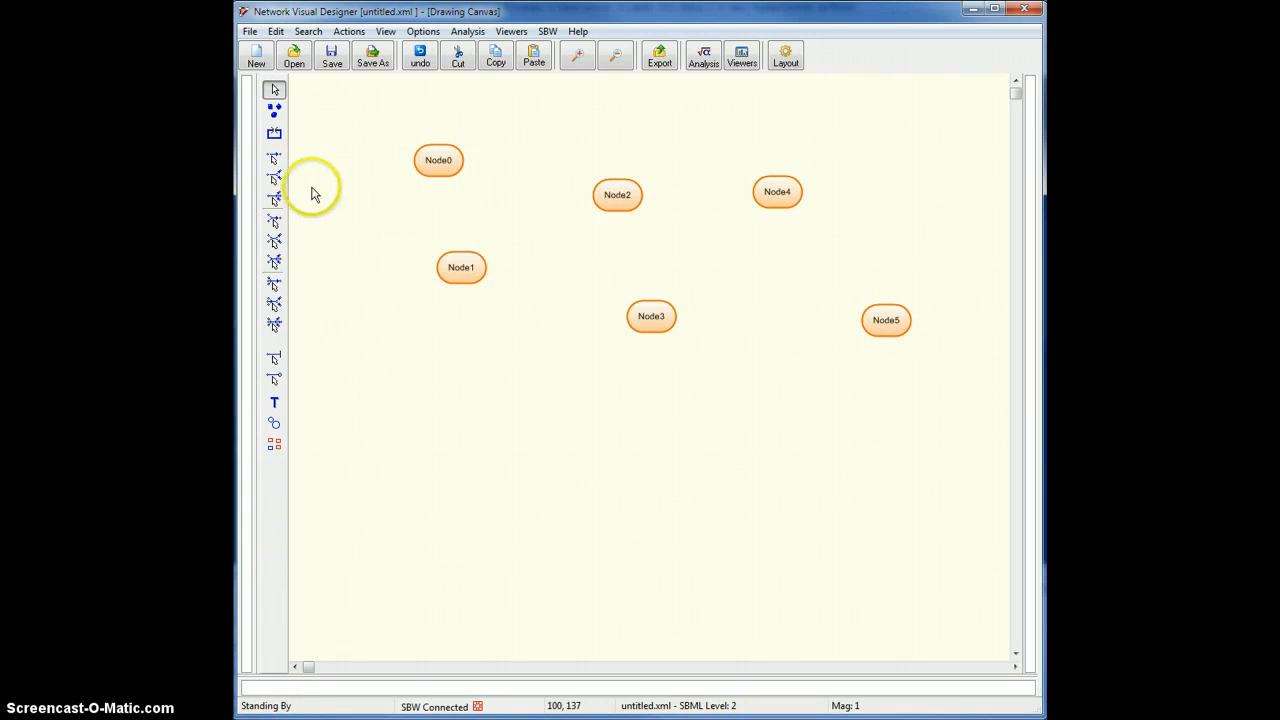
Enlarge Node2 slightly, mainly in width
{"action": "left_click", "coordinate": [434, 168]}
{"action": "left_click", "coordinate": [458, 281]}
{"action": "left_click", "coordinate": [619, 195]}
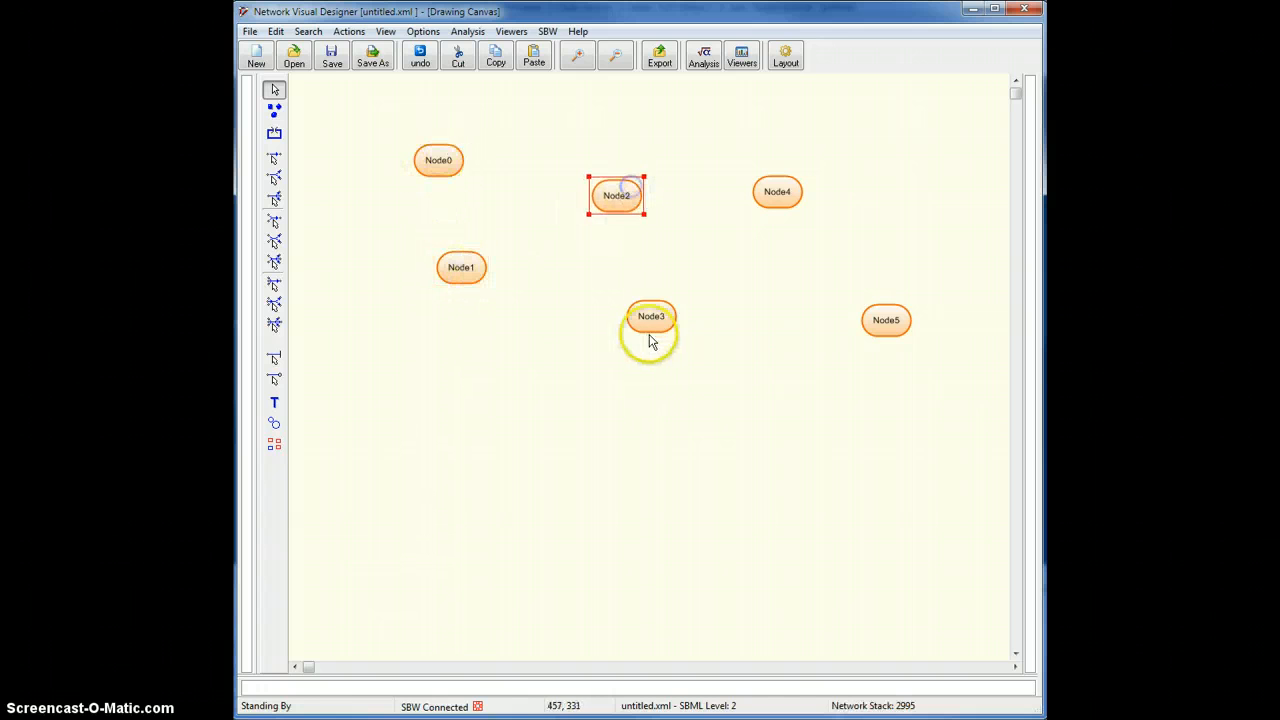
{"action": "left_click", "coordinate": [652, 320]}
{"action": "left_click", "coordinate": [616, 197]}
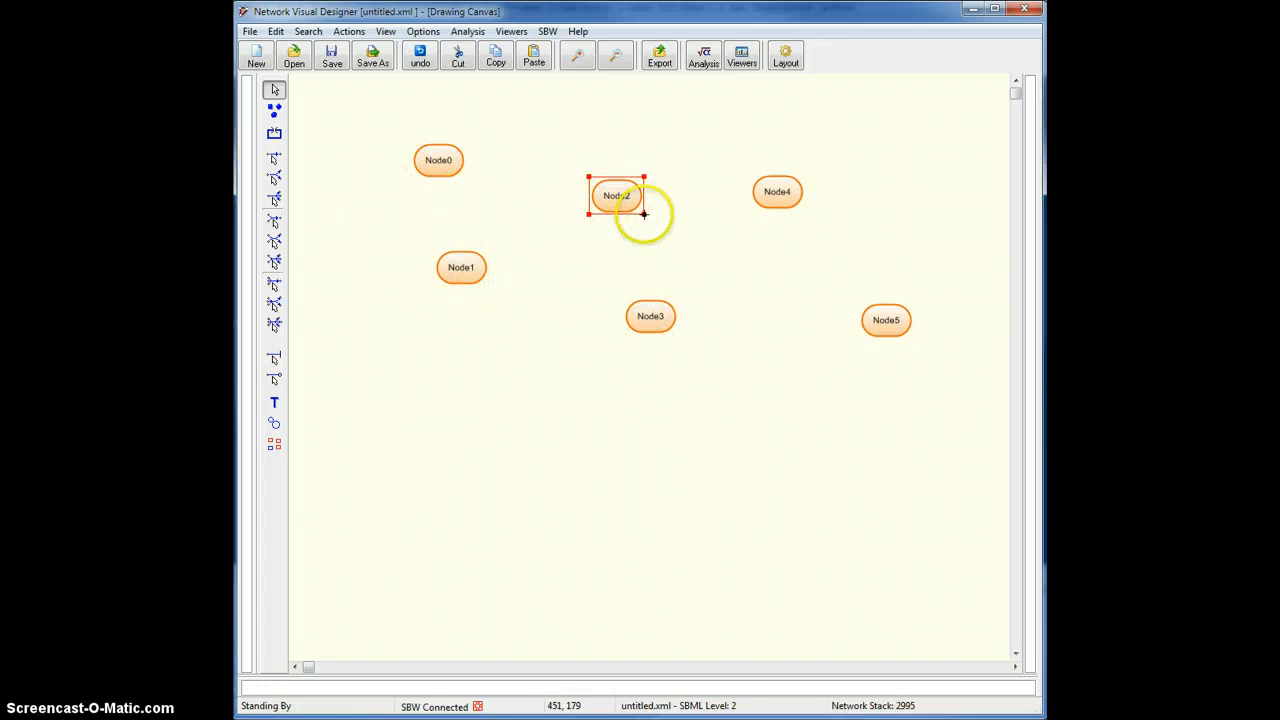
{"action": "mouse_move", "coordinate": [645, 214]}
{"action": "left_mouse_down"}
{"action": "mouse_move", "coordinate": [703, 239]}
{"action": "mouse_move", "coordinate": [650, 214]}
{"action": "left_mouse_up"}
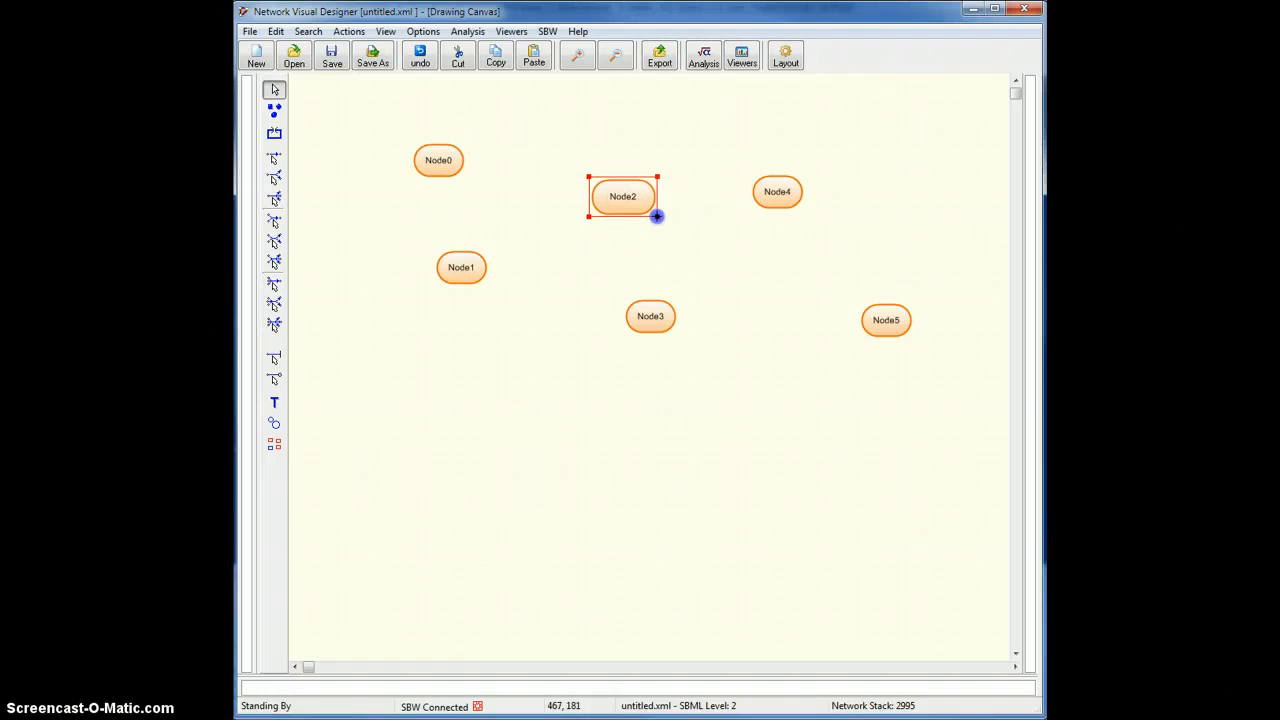
Set the status of Node2 to Boundary Node
{"action": "right_click", "coordinate": [611, 203]}
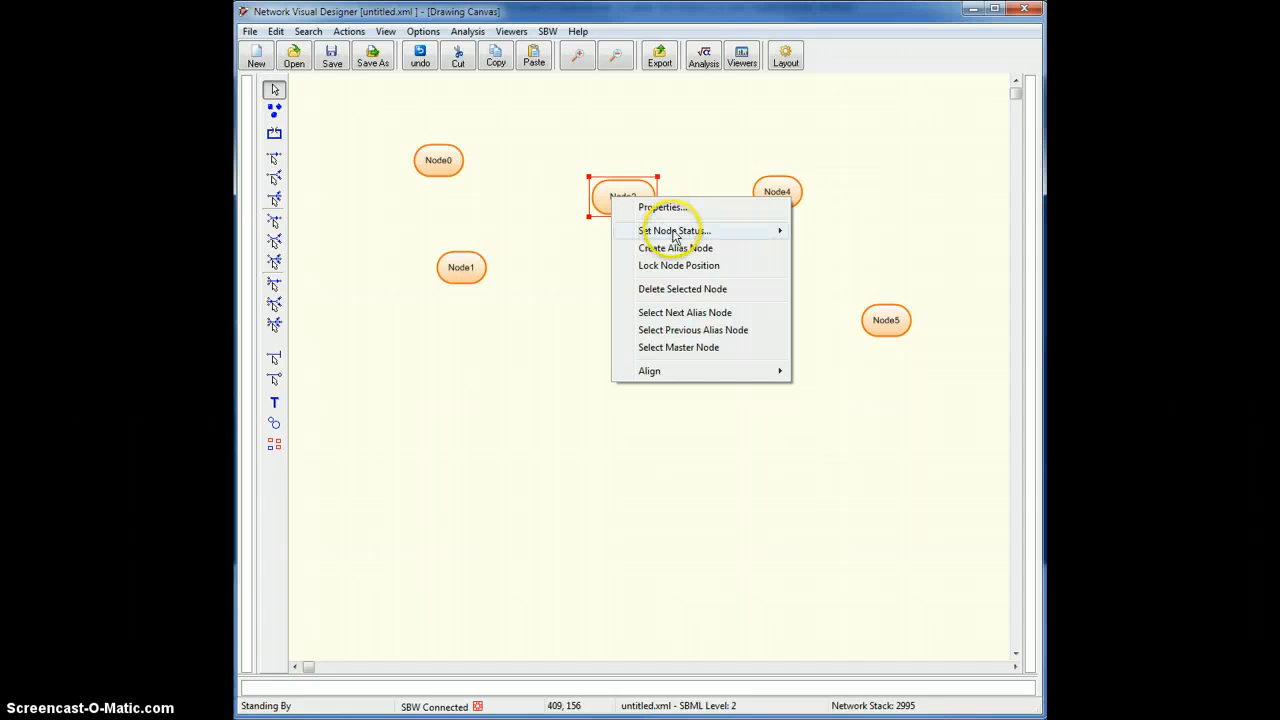
{"action": "mouse_move", "coordinate": [677, 232]}
{"action": "left_click", "coordinate": [836, 234]}
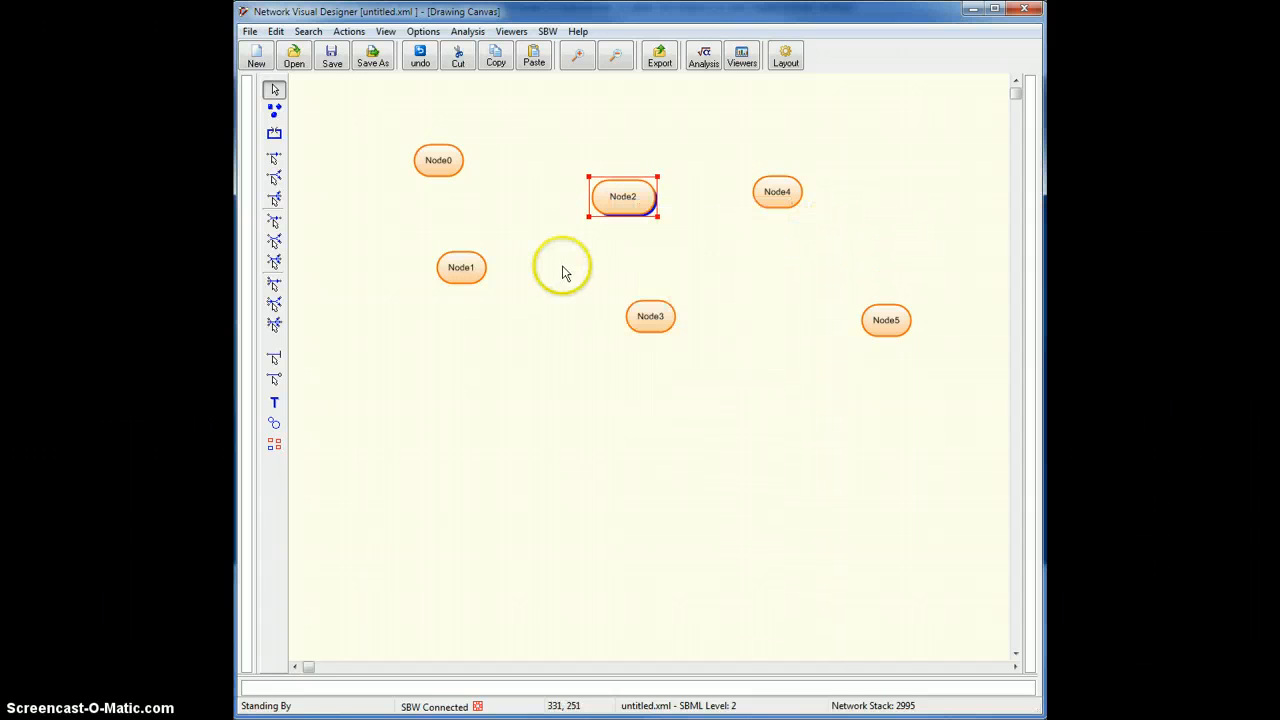
{"action": "left_click", "coordinate": [575, 262]}
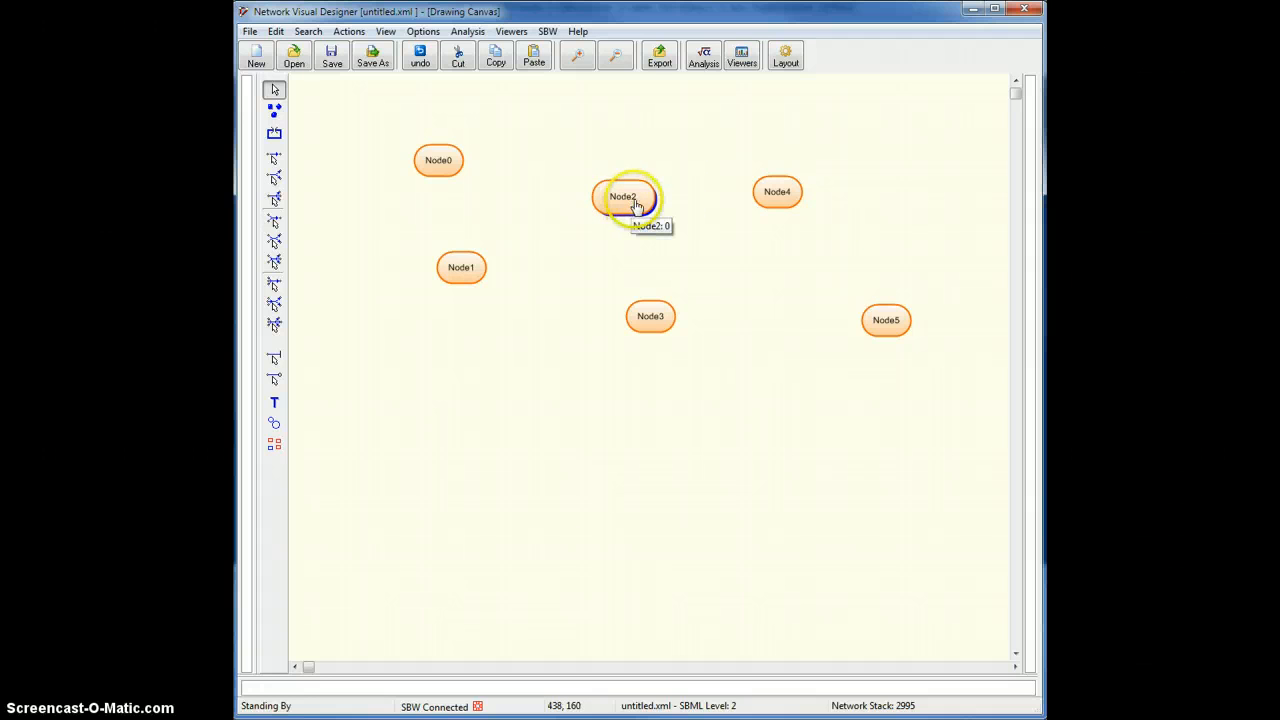
{"action": "right_click", "coordinate": [625, 205]}
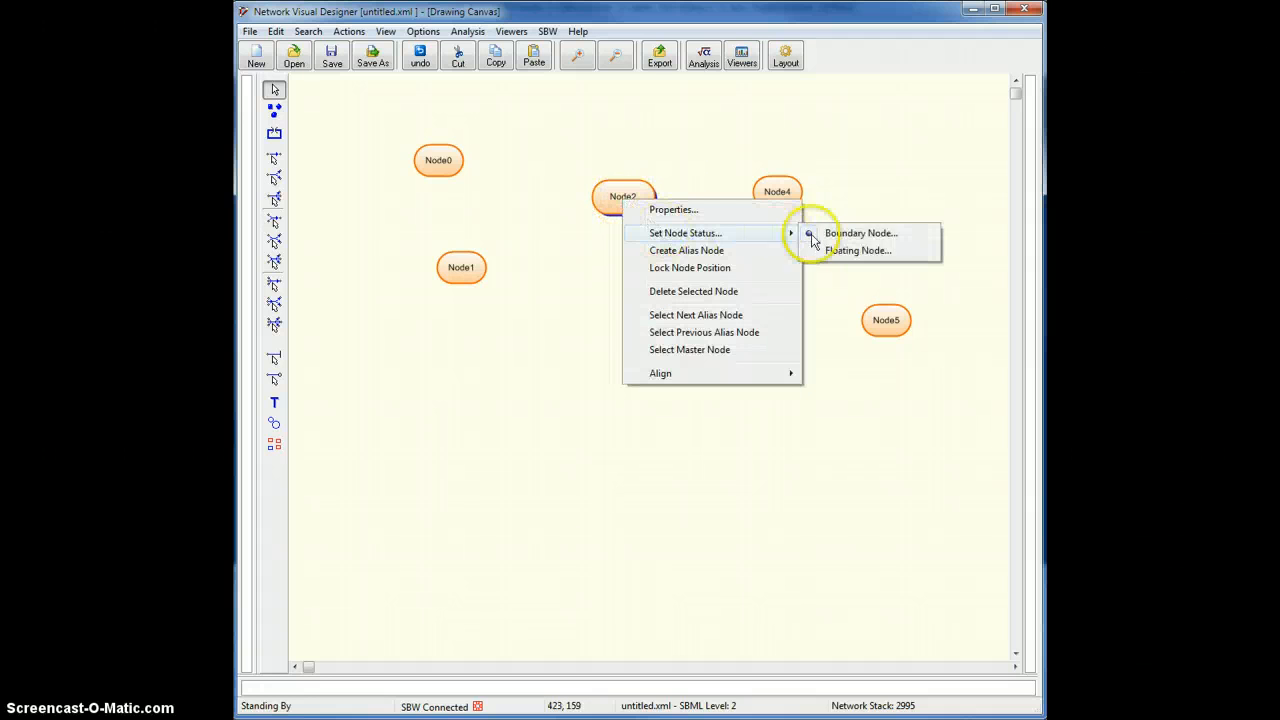
{"action": "left_click", "coordinate": [834, 234]}
{"action": "right_click", "coordinate": [610, 205]}
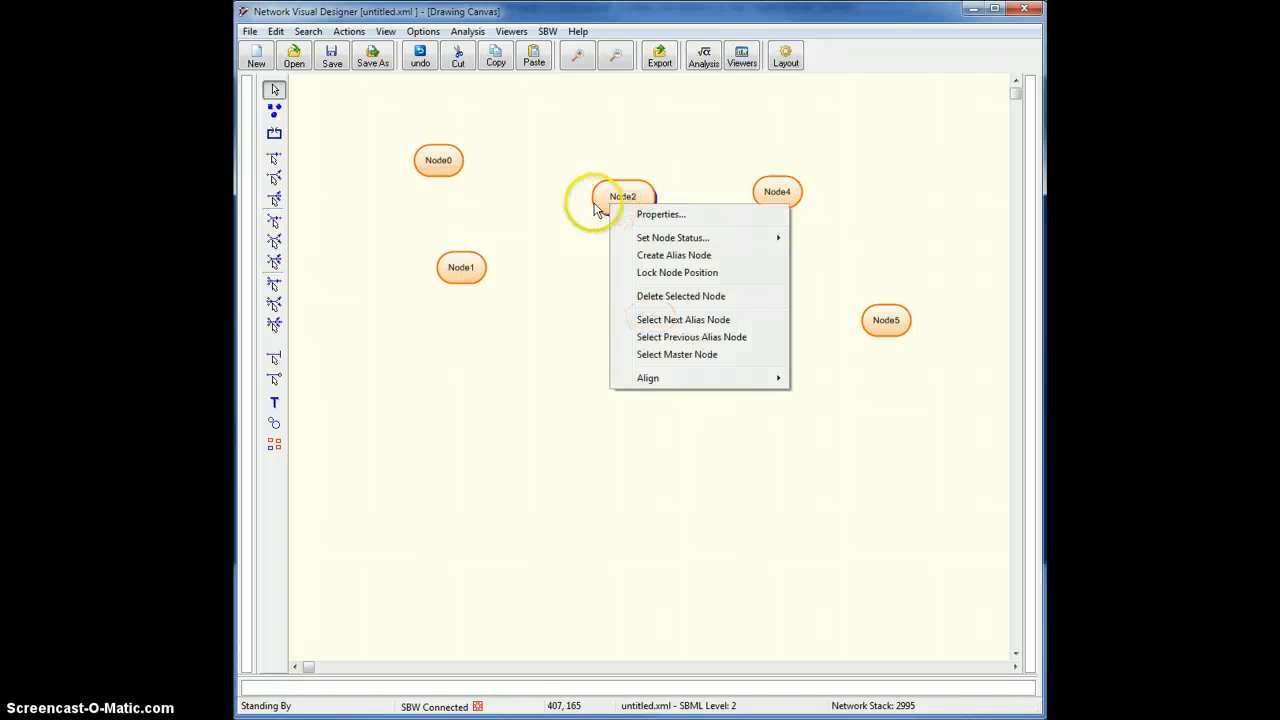
{"action": "left_click", "coordinate": [576, 218]}
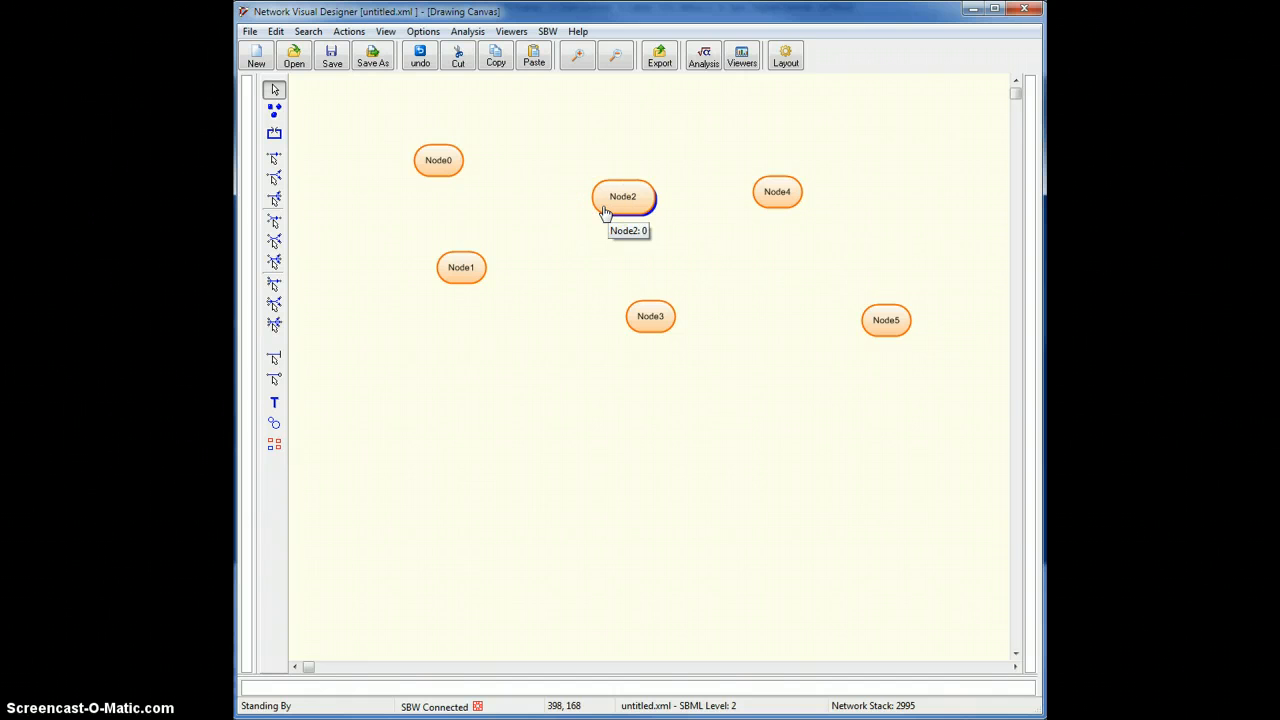
Move Node2 slightly up and to the left, and lock its position
{"action": "left_click_drag", "start_coordinate": [621, 184], "coordinate": [595, 179]}
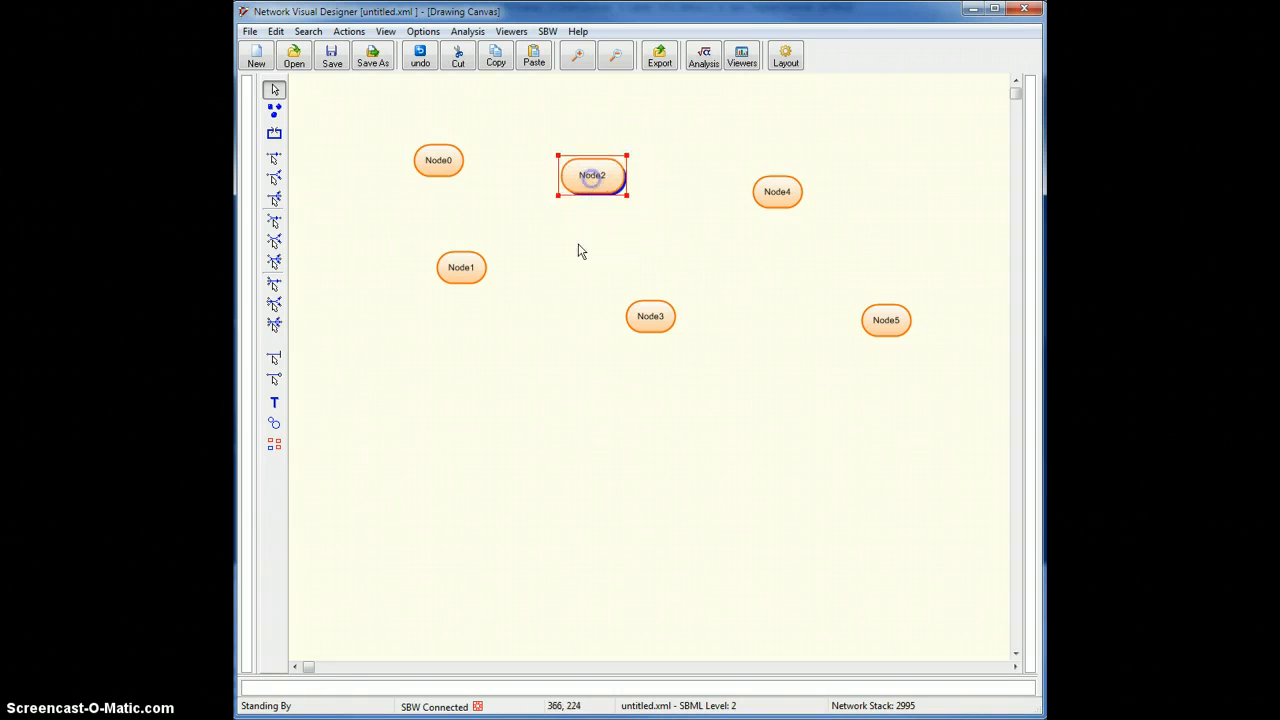
{"action": "right_click", "coordinate": [588, 181]}
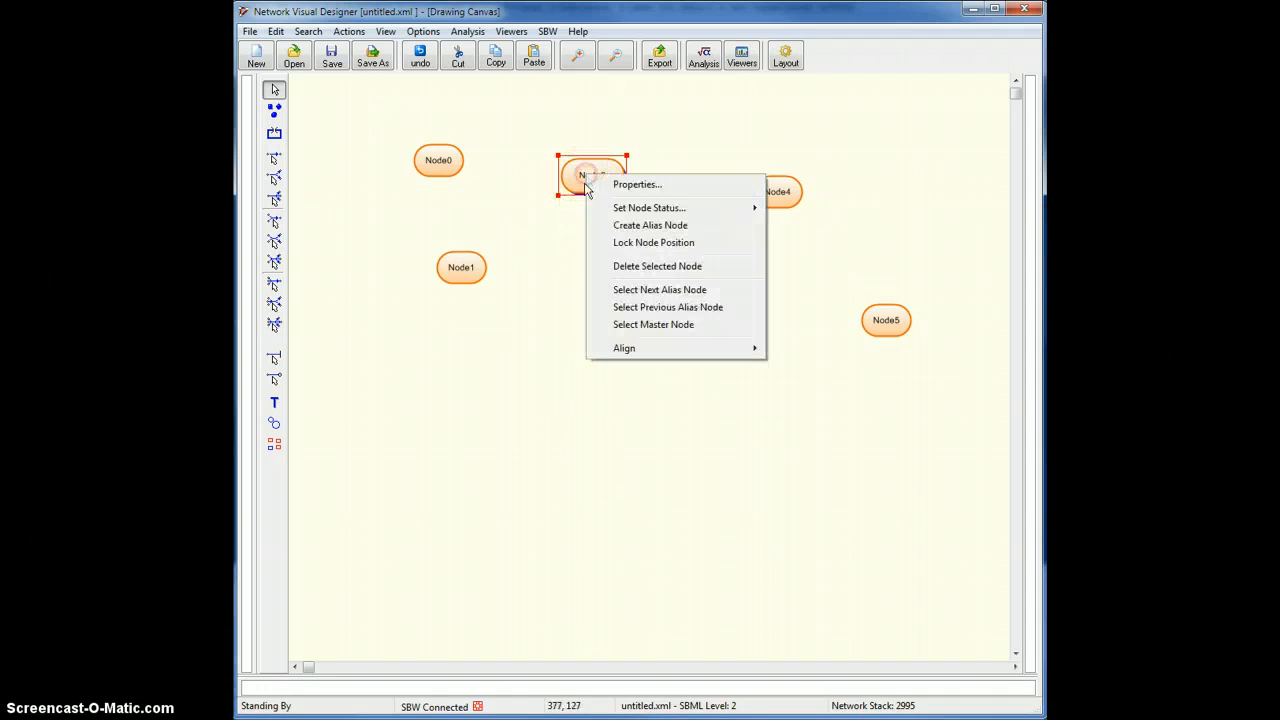
{"action": "left_click", "coordinate": [590, 245]}
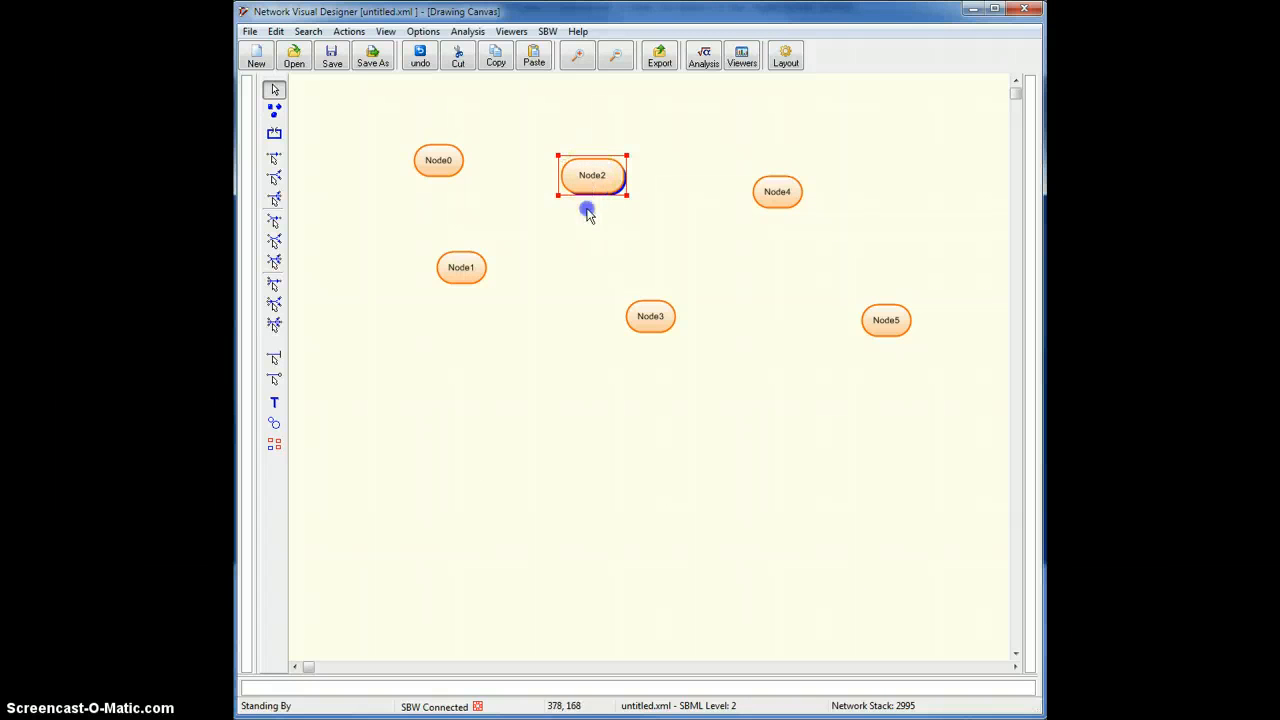
Move Node0 a little to the left and Node1 slightly down
{"action": "left_click_drag", "start_coordinate": [437, 158], "coordinate": [407, 162]}
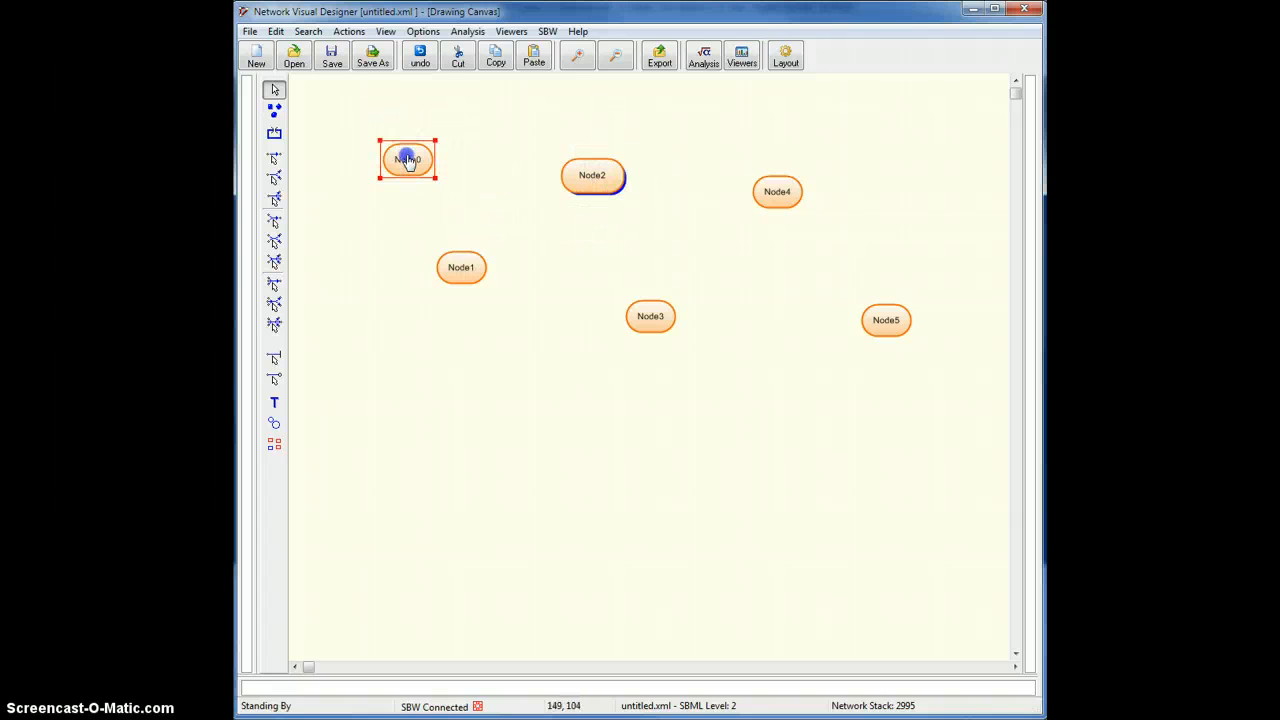
{"action": "mouse_move", "coordinate": [463, 266]}
{"action": "left_mouse_down"}
{"action": "mouse_move", "coordinate": [437, 271]}
{"action": "mouse_move", "coordinate": [458, 276]}
{"action": "left_mouse_up"}
{"action": "left_click", "coordinate": [578, 200]}
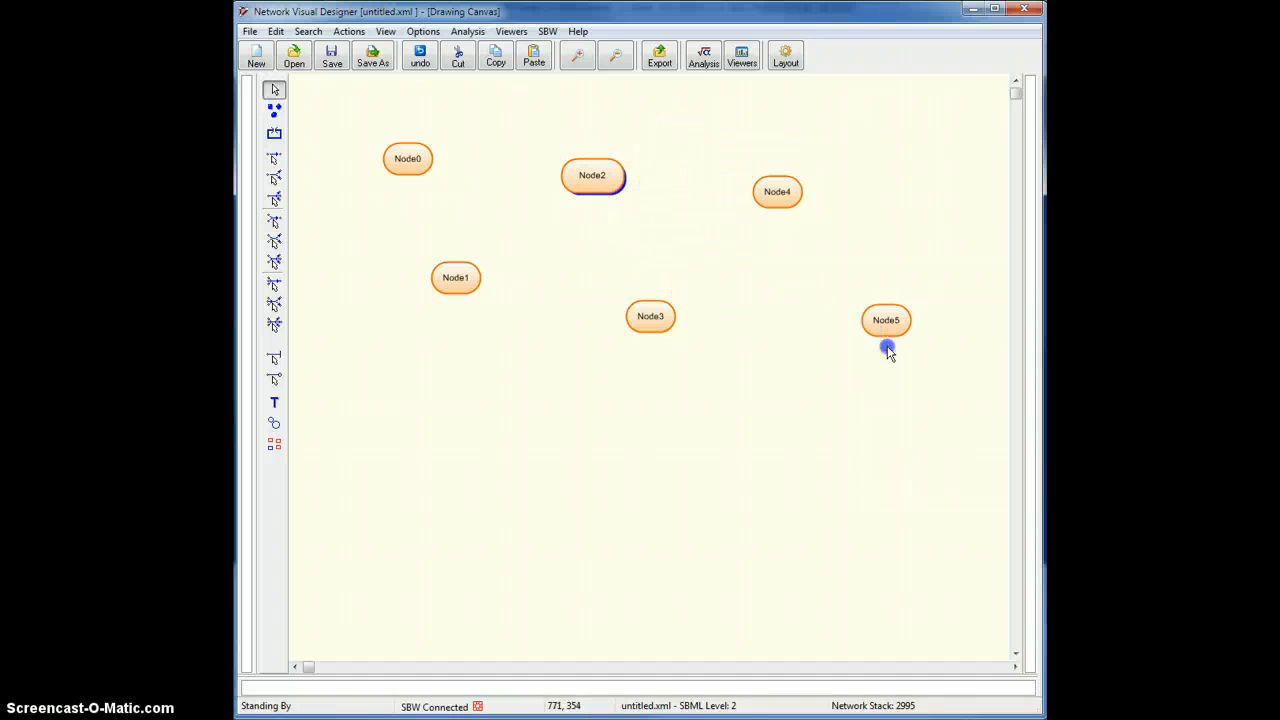
Select Node4 and Node5 as a group and examine the node options available for Node4
{"action": "right_click", "coordinate": [774, 200]}
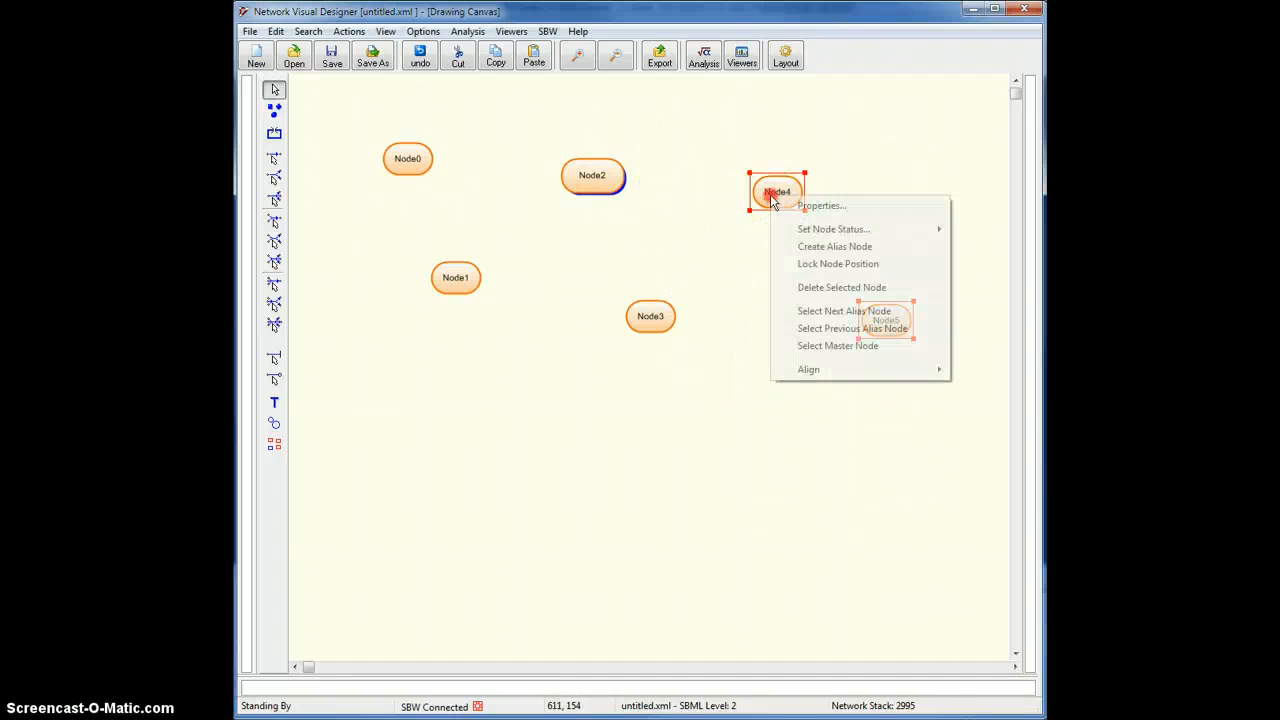
{"action": "left_click", "coordinate": [712, 238]}
{"action": "left_click_drag", "start_coordinate": [706, 127], "coordinate": [931, 376]}
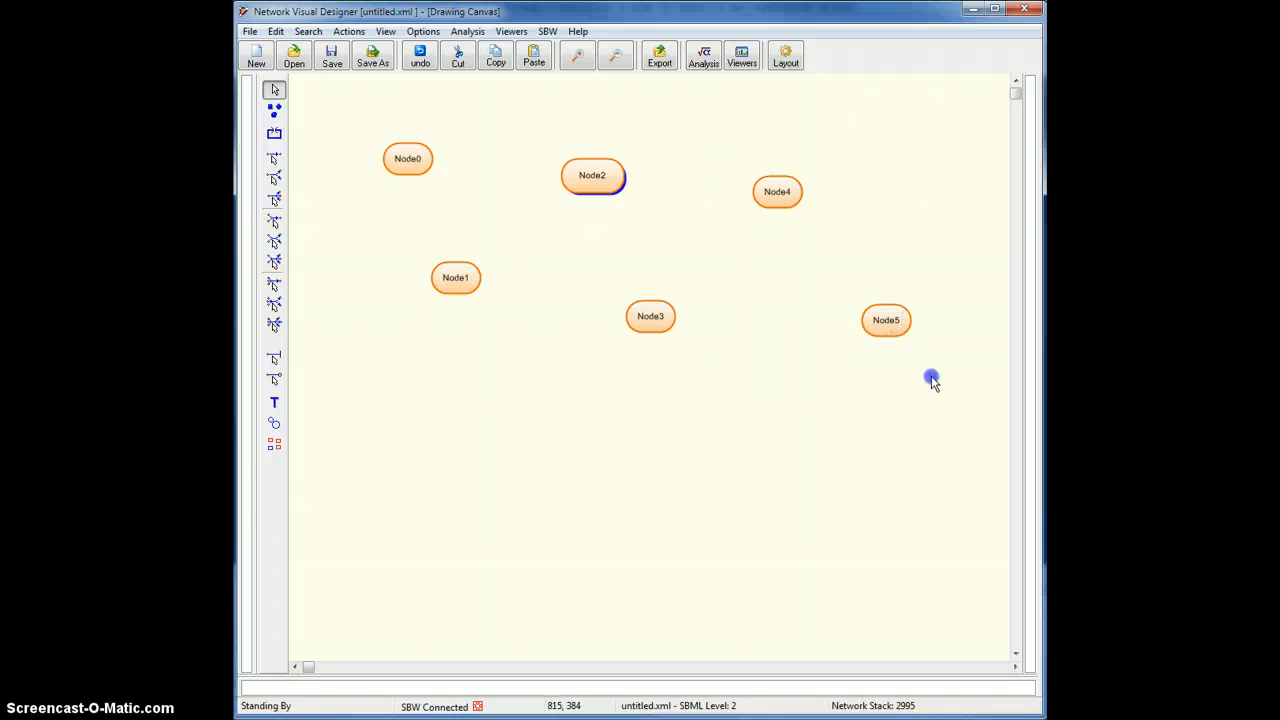
{"action": "left_click", "coordinate": [782, 198]}
{"action": "right_click", "coordinate": [779, 197]}
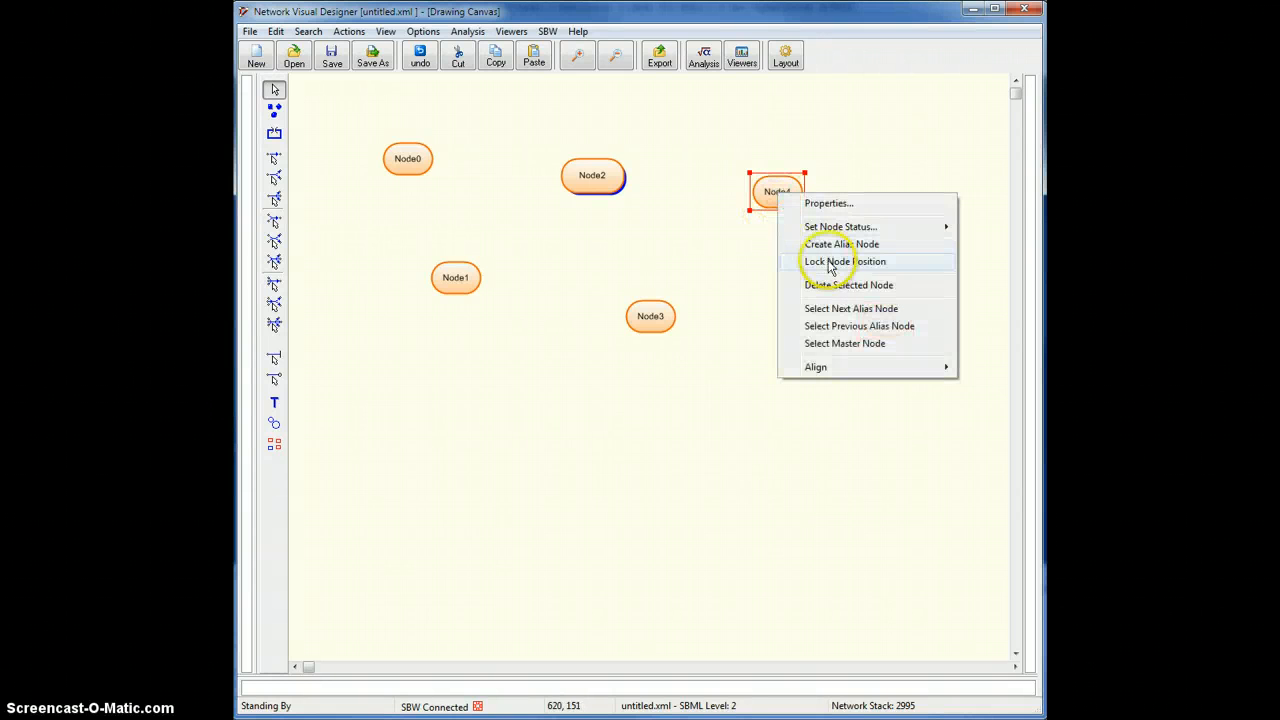
{"action": "left_click", "coordinate": [760, 274]}
{"action": "left_click", "coordinate": [773, 228]}
{"action": "left_click", "coordinate": [883, 326]}
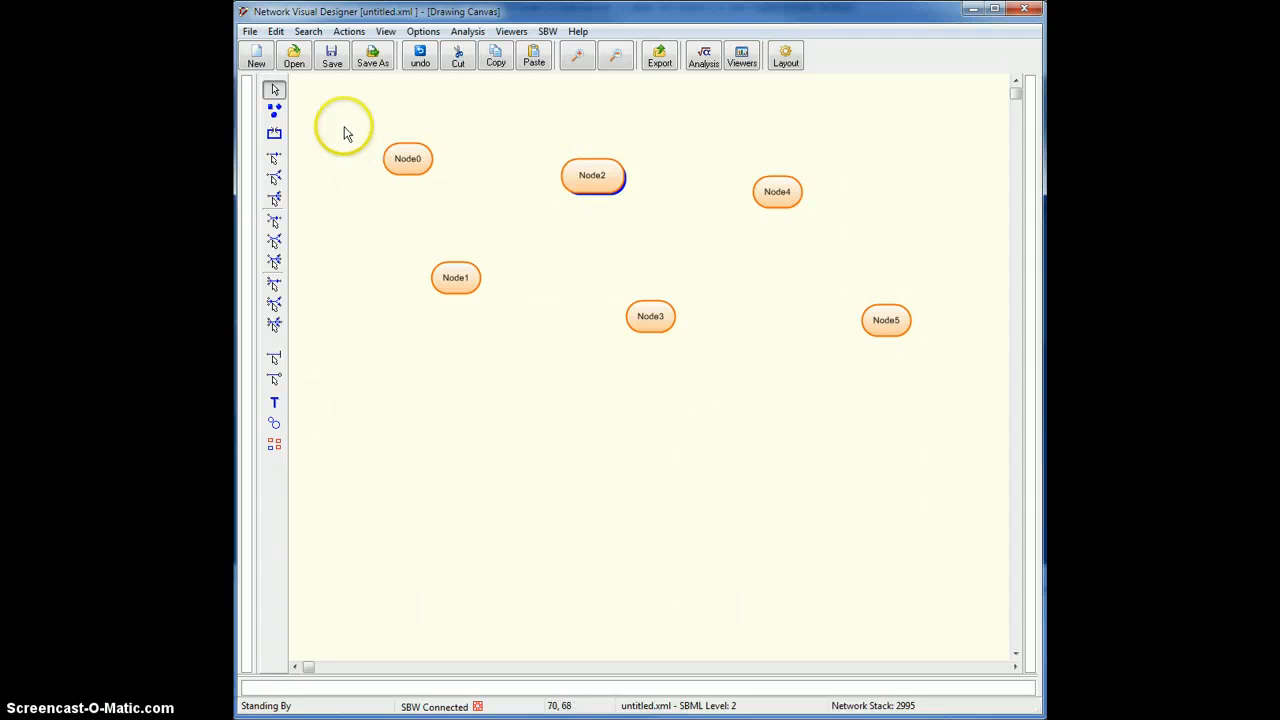
Select all six nodes with a selection box and again with Select All Nodes, and examine the options for Node2
{"action": "left_click_drag", "start_coordinate": [343, 133], "coordinate": [922, 424]}
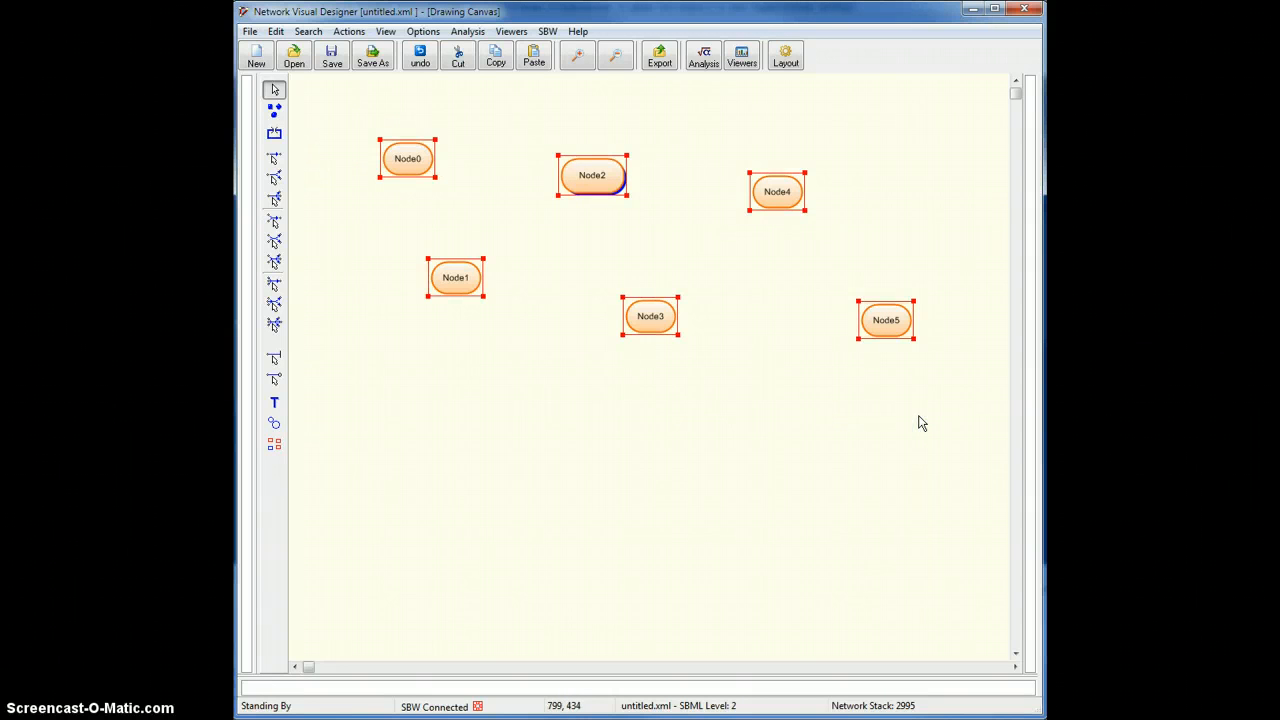
{"action": "left_click", "coordinate": [579, 389]}
{"action": "left_click", "coordinate": [341, 33]}
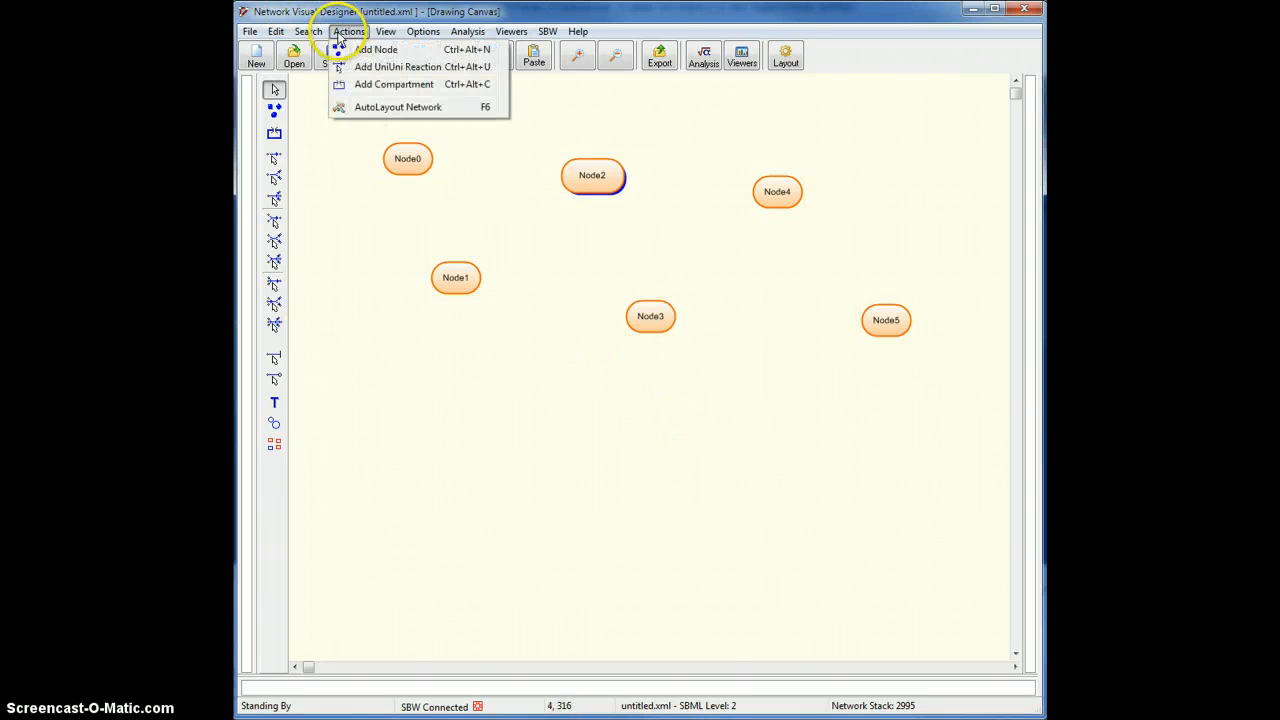
{"action": "left_click", "coordinate": [341, 33]}
{"action": "left_click", "coordinate": [276, 31]}
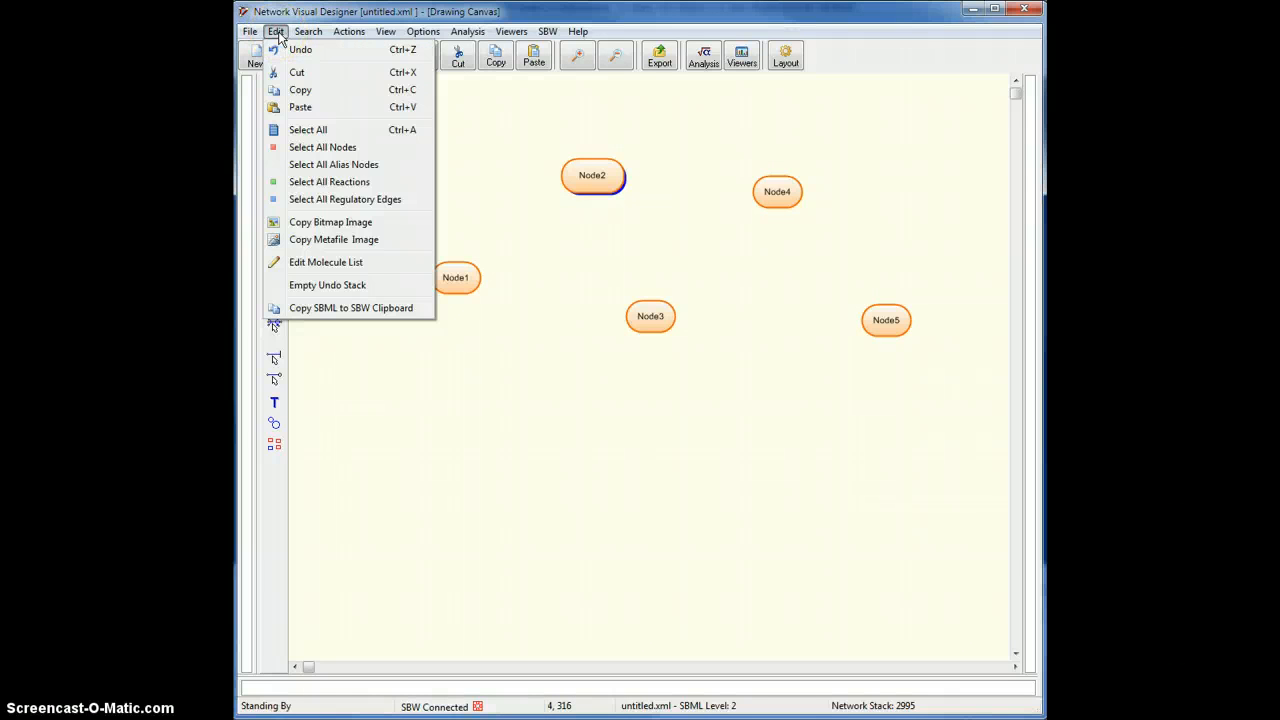
{"action": "left_click", "coordinate": [302, 147]}
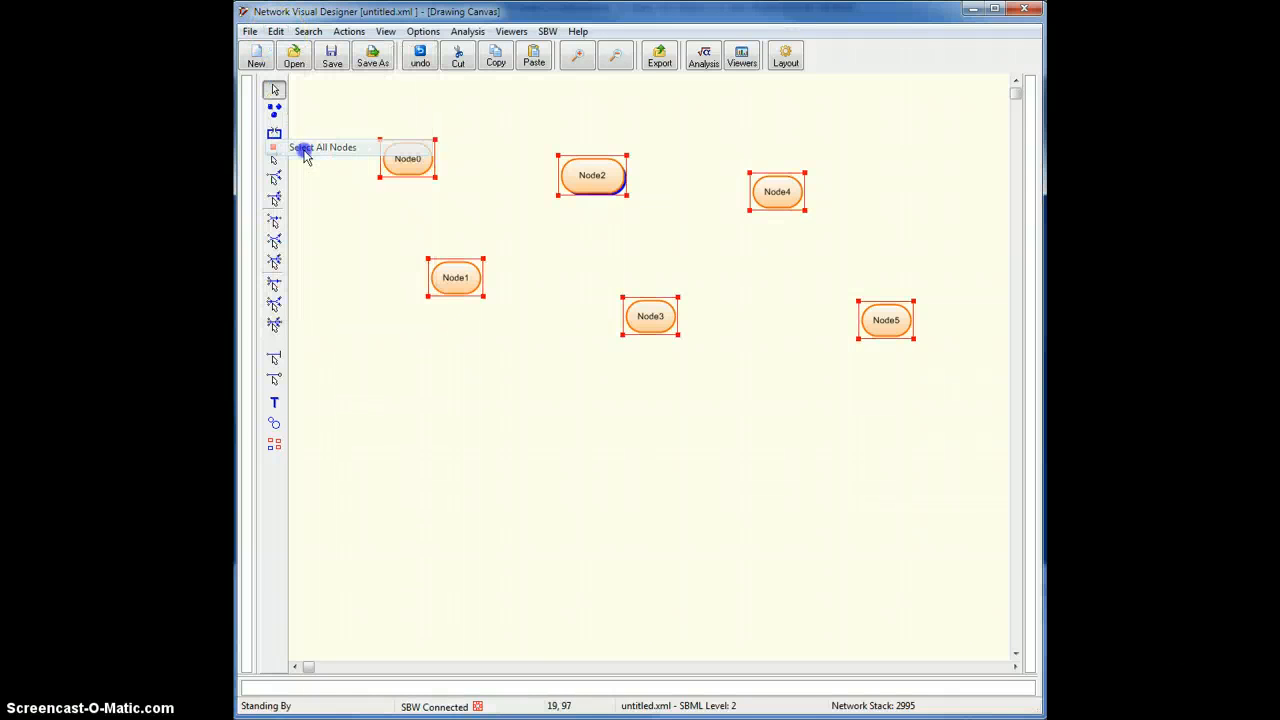
{"action": "right_click", "coordinate": [580, 178]}
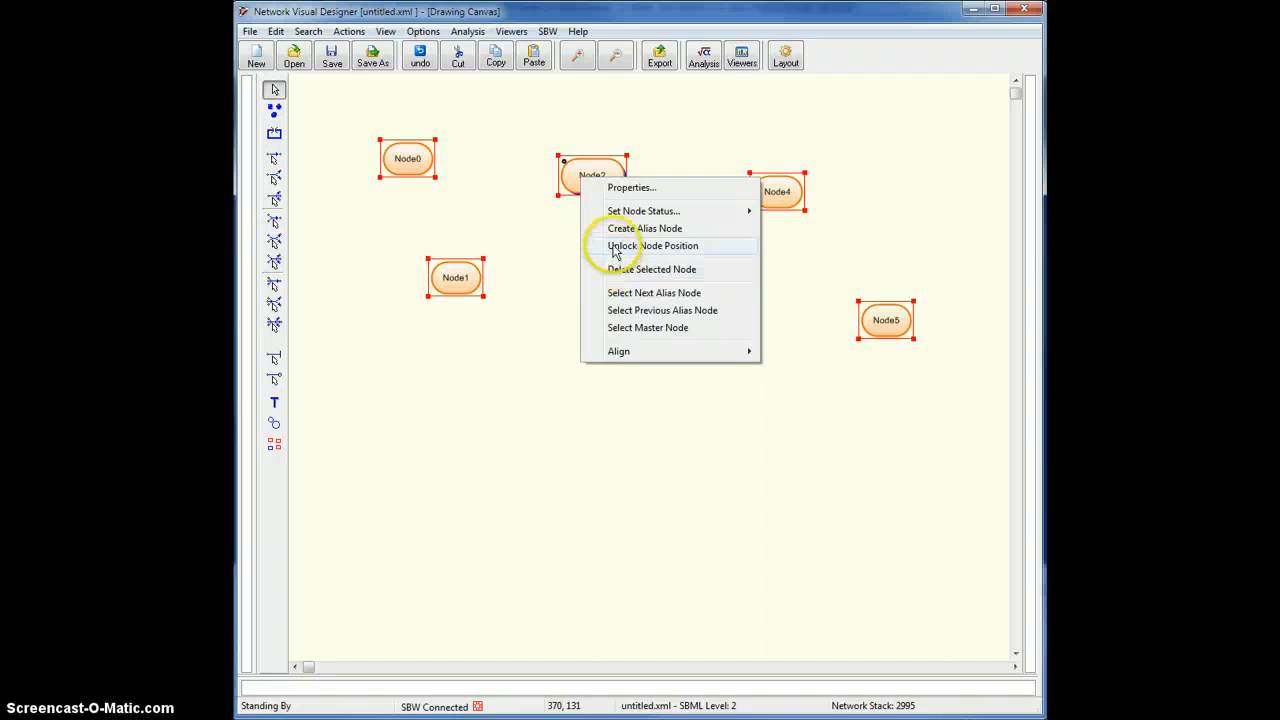
{"action": "left_click", "coordinate": [547, 294]}
Move Node2 slightly up, and move Node4 up and left, closer to Node2
{"action": "left_click_drag", "start_coordinate": [586, 177], "coordinate": [585, 164]}
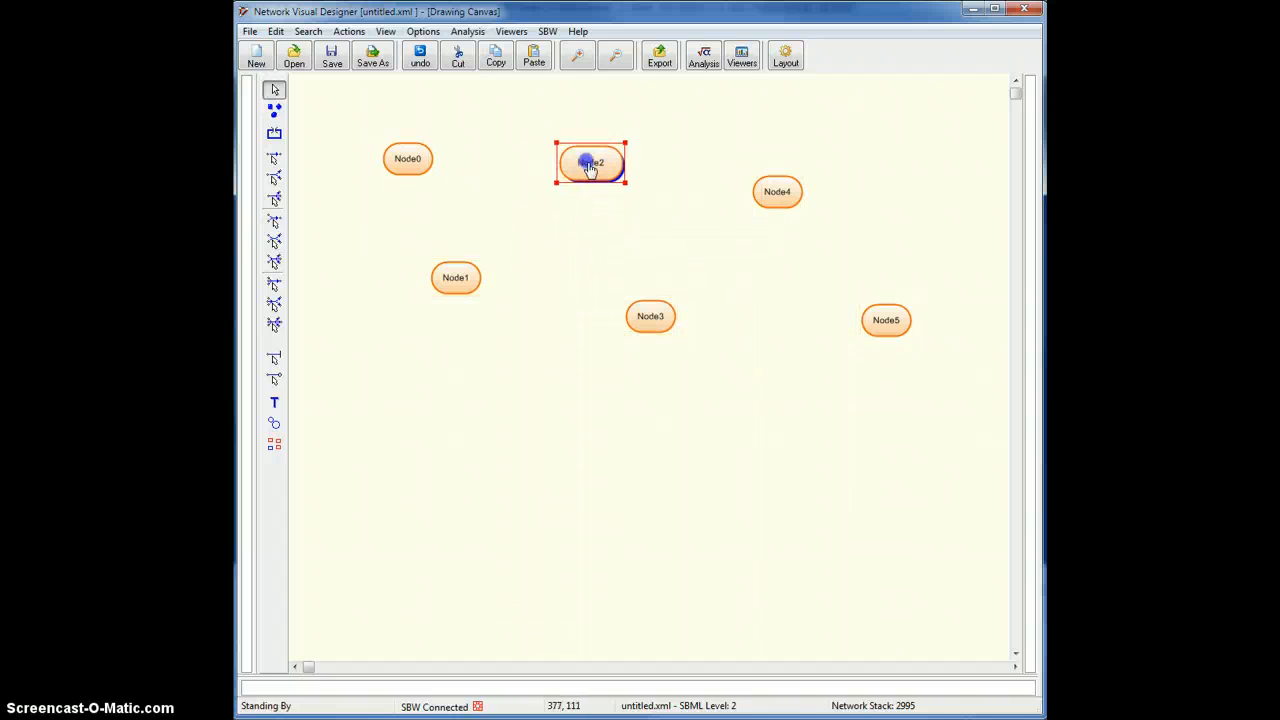
{"action": "left_click", "coordinate": [784, 196]}
{"action": "left_click_drag", "start_coordinate": [784, 196], "coordinate": [727, 175]}
Nudge Node4 slightly down and to the right in small increments, and deselect it
{"action": "key", "text": "Down"}
{"action": "key", "text": "Down"}
{"action": "key", "text": "Down"}
{"action": "key", "text": "Down"}
{"action": "key", "text": "Down"}
{"action": "key", "text": "Down"}
{"action": "key", "text": "Down"}
{"action": "key", "text": "Down"}
{"action": "key", "text": "Down"}
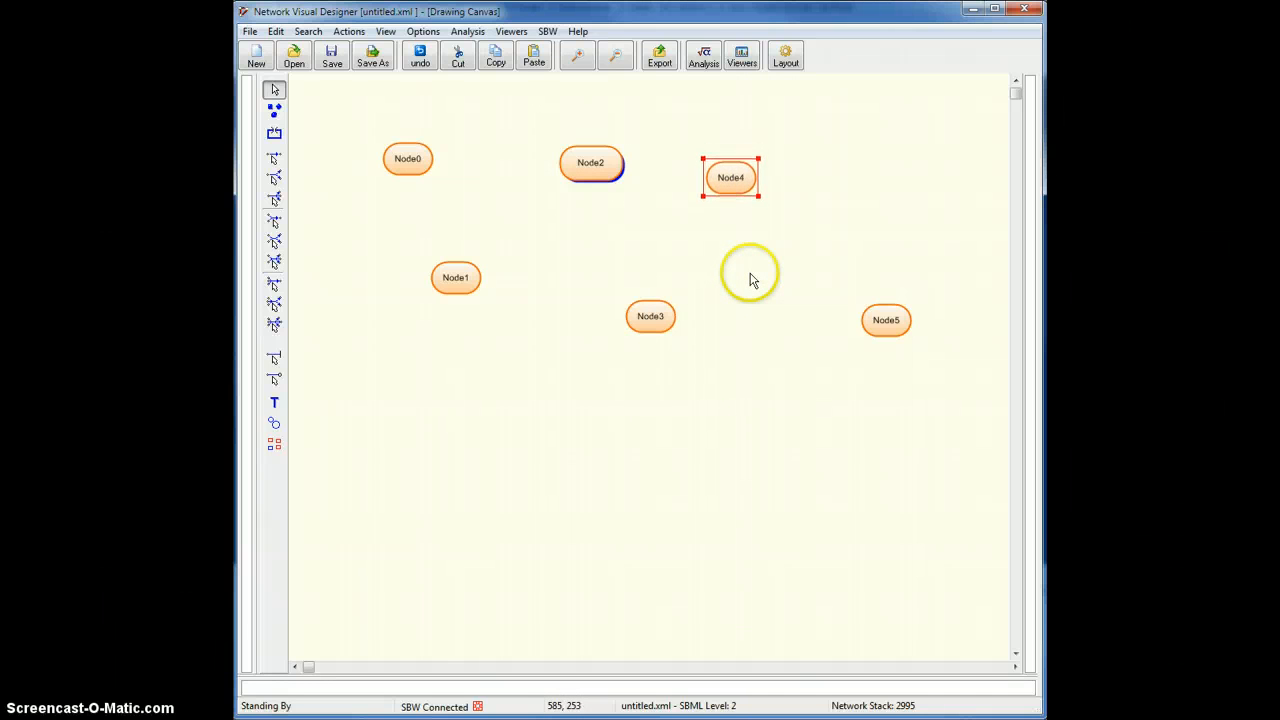
{"action": "key", "text": "Up"}
{"action": "key", "text": "Up"}
{"action": "key", "text": "Up"}
{"action": "key", "text": "Right"}
{"action": "key", "text": "Right"}
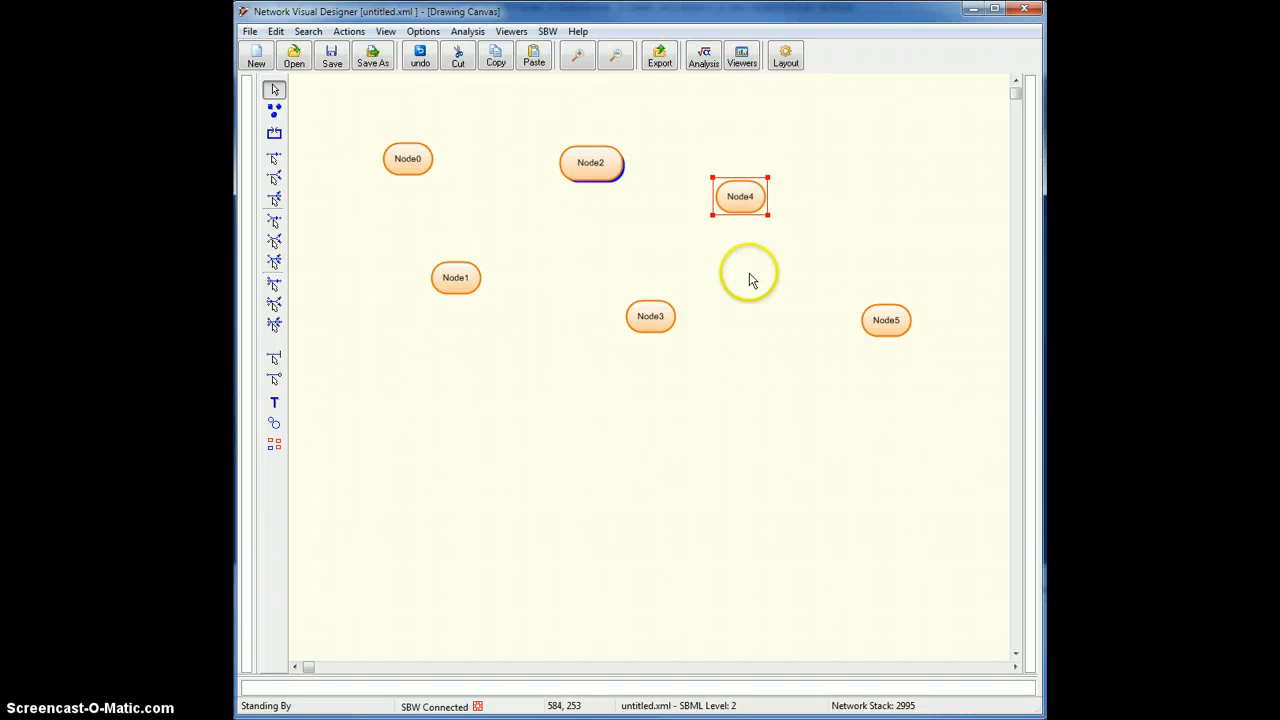
{"action": "key", "text": "Right"}
{"action": "key", "text": "Down"}
{"action": "key", "text": "Down"}
{"action": "key", "text": "Down"}
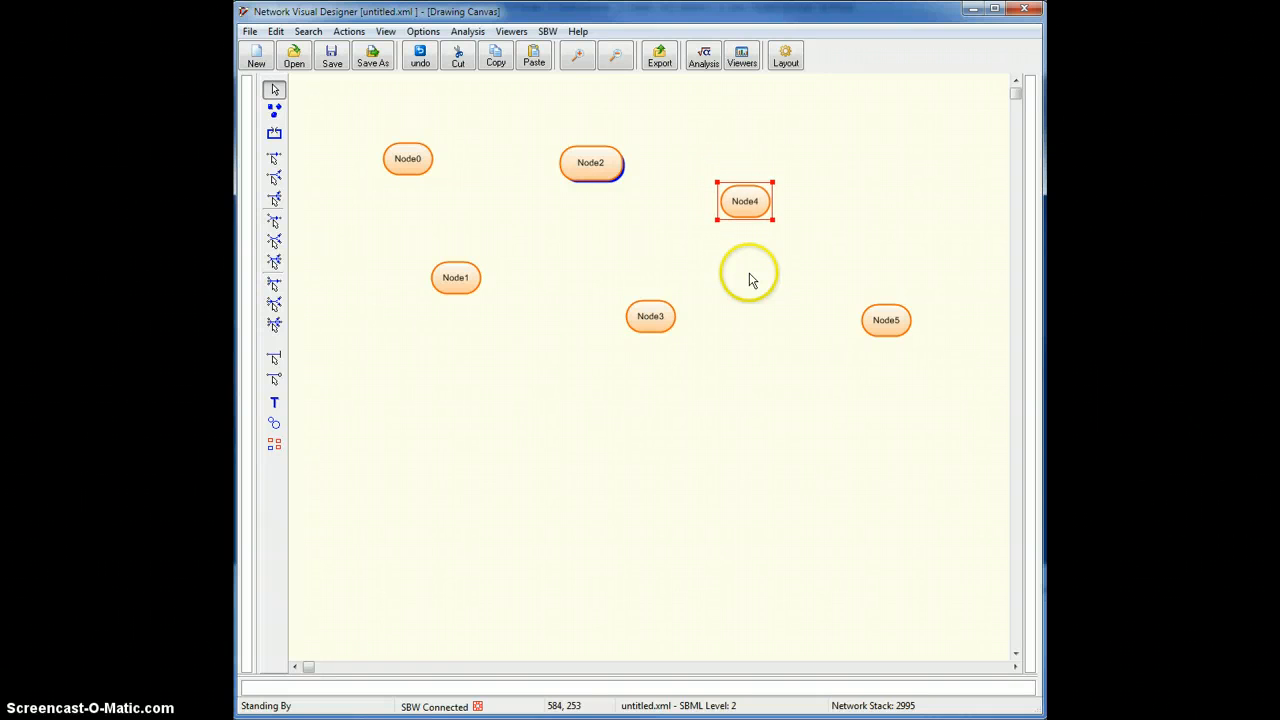
{"action": "key", "text": "Up"}
{"action": "key", "text": "Up"}
{"action": "key", "text": "Up"}
{"action": "left_click", "coordinate": [744, 276]}
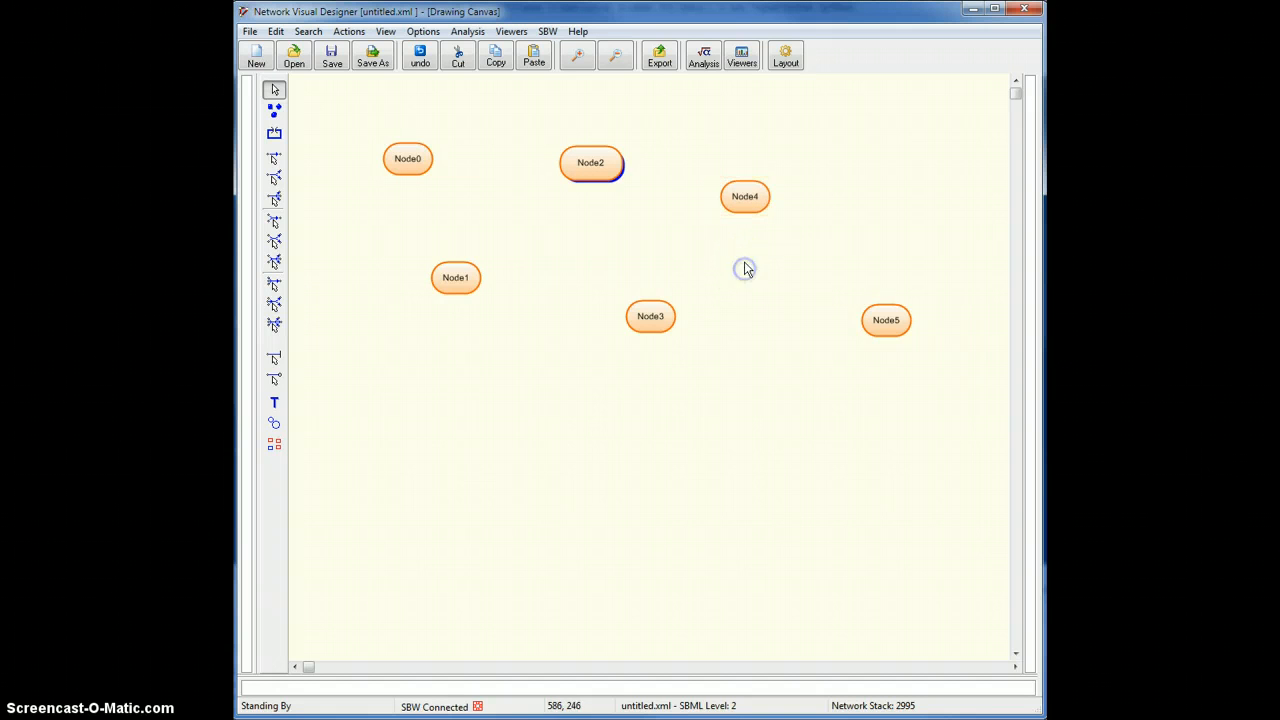
Select Node0 and Node1 together, move the pair slightly left and up, and deselect them
{"action": "left_click", "coordinate": [568, 326]}
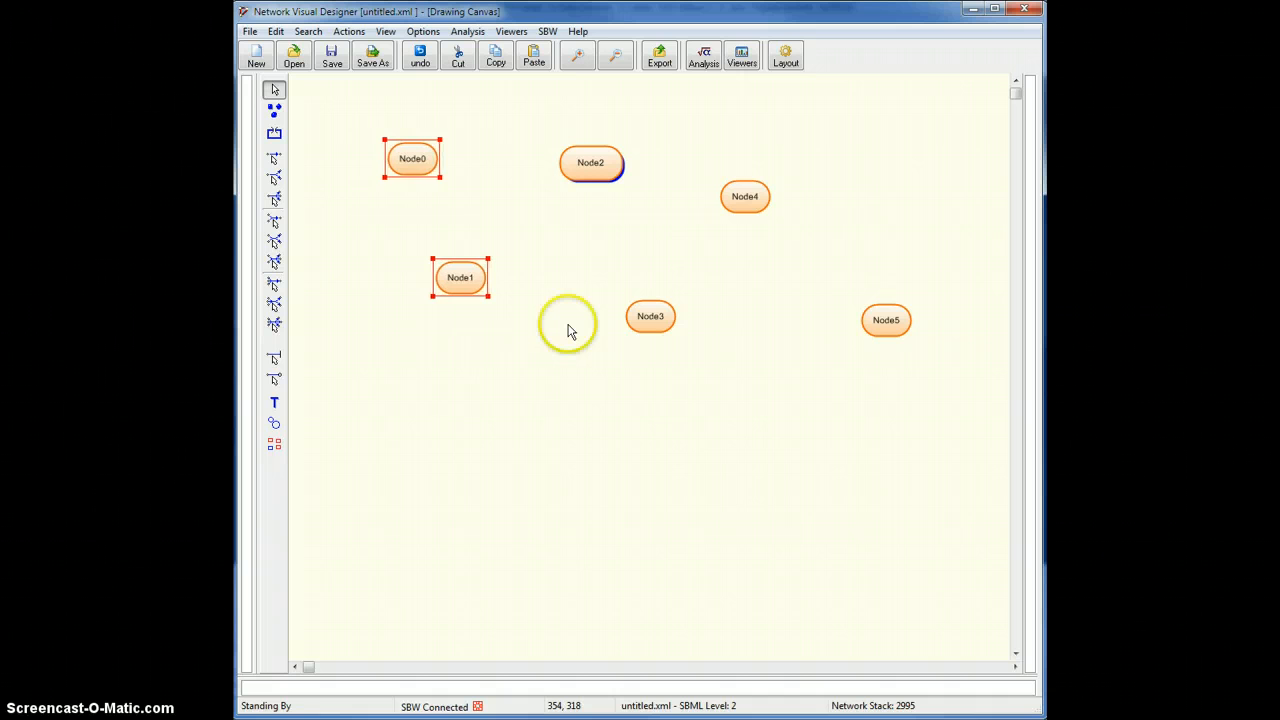
{"action": "key", "text": "Right"}
{"action": "key", "text": "Right"}
{"action": "key", "text": "Right"}
{"action": "key", "text": "Right"}
{"action": "key", "text": "Left"}
{"action": "key", "text": "Left"}
{"action": "key", "text": "Left"}
{"action": "key", "text": "Left"}
{"action": "key", "text": "Left"}
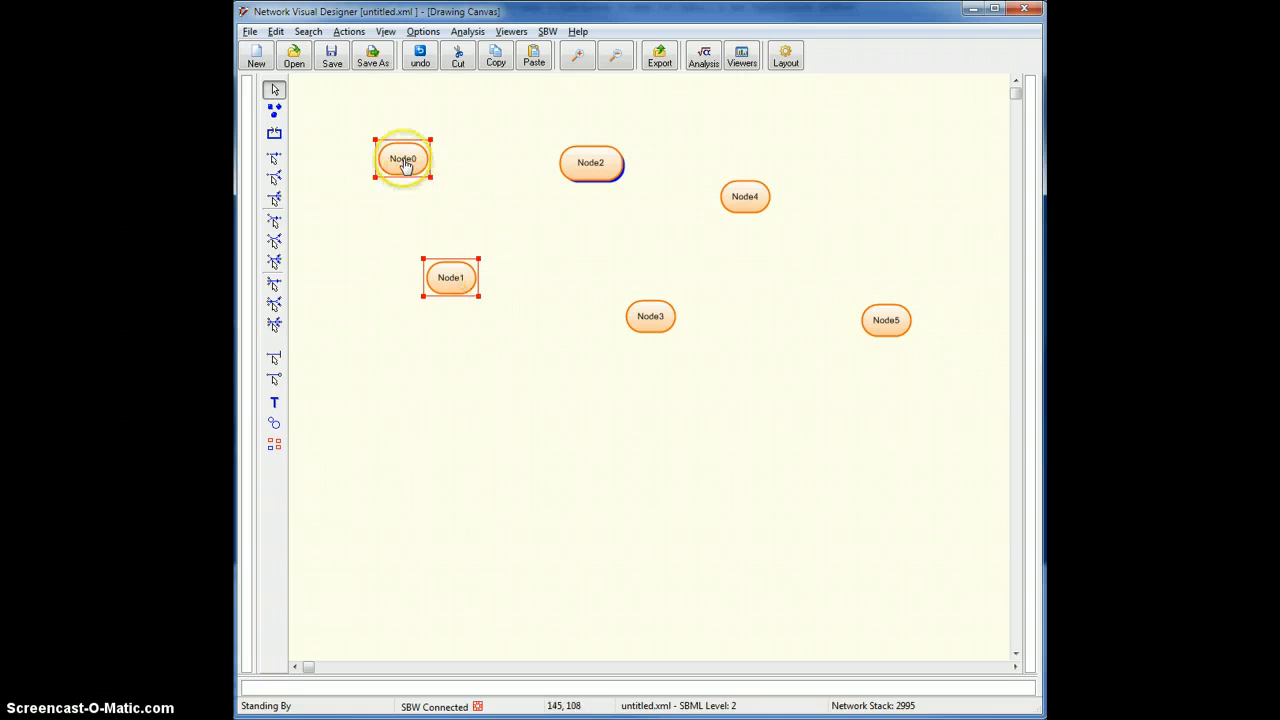
{"action": "mouse_move", "coordinate": [404, 165]}
{"action": "left_mouse_down"}
{"action": "mouse_move", "coordinate": [497, 366]}
{"action": "mouse_move", "coordinate": [420, 109]}
{"action": "mouse_move", "coordinate": [517, 320]}
{"action": "mouse_move", "coordinate": [403, 156]}
{"action": "left_mouse_up"}
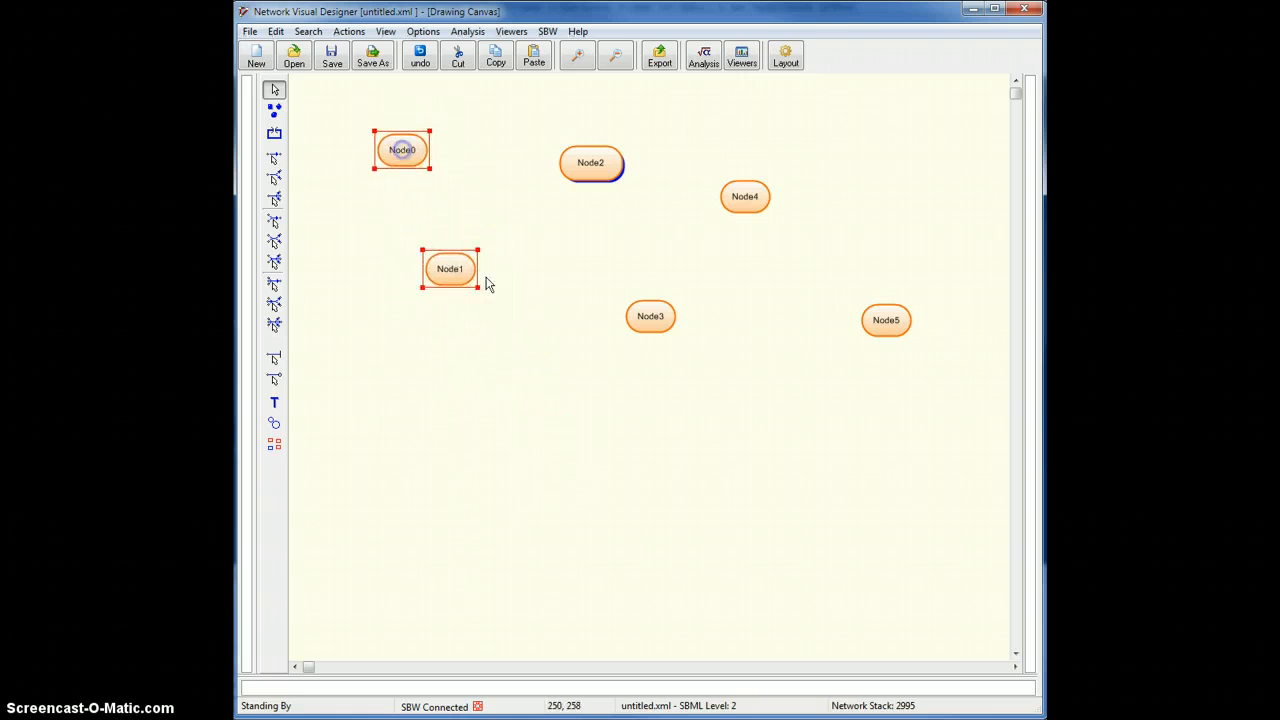
{"action": "left_click", "coordinate": [549, 313]}
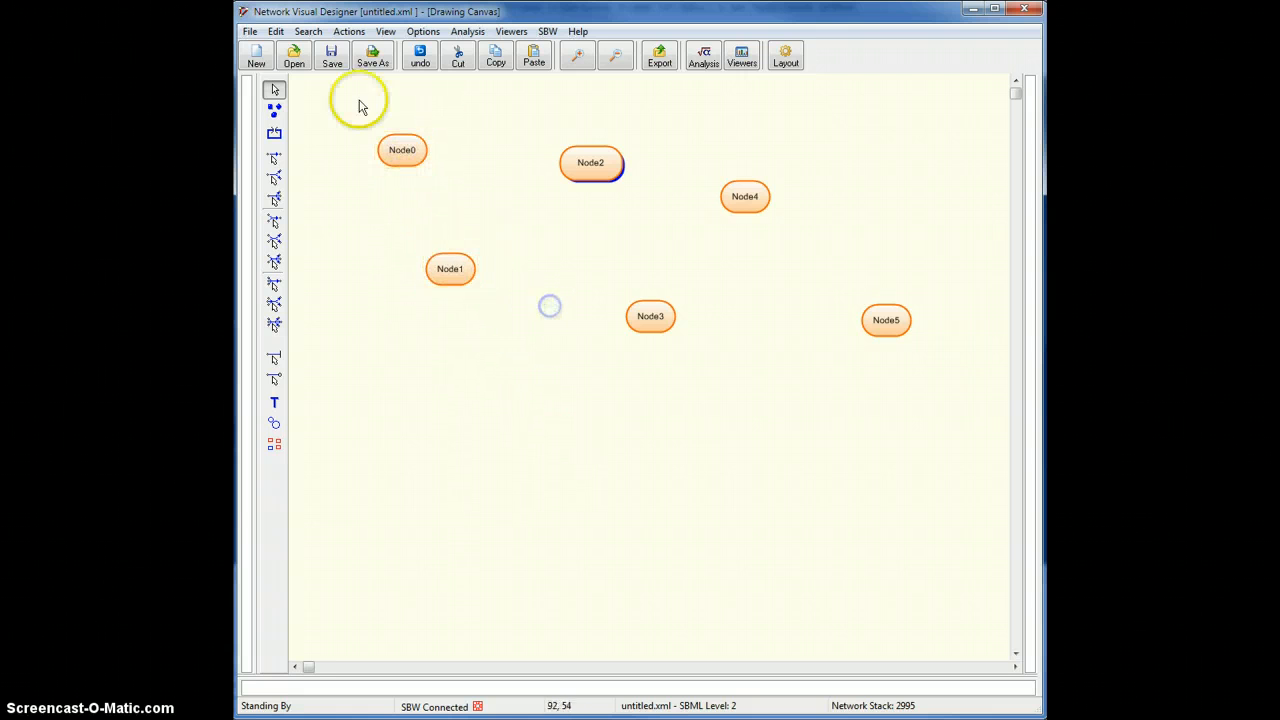
Create three alias nodes of Node0
{"action": "right_click", "coordinate": [399, 153]}
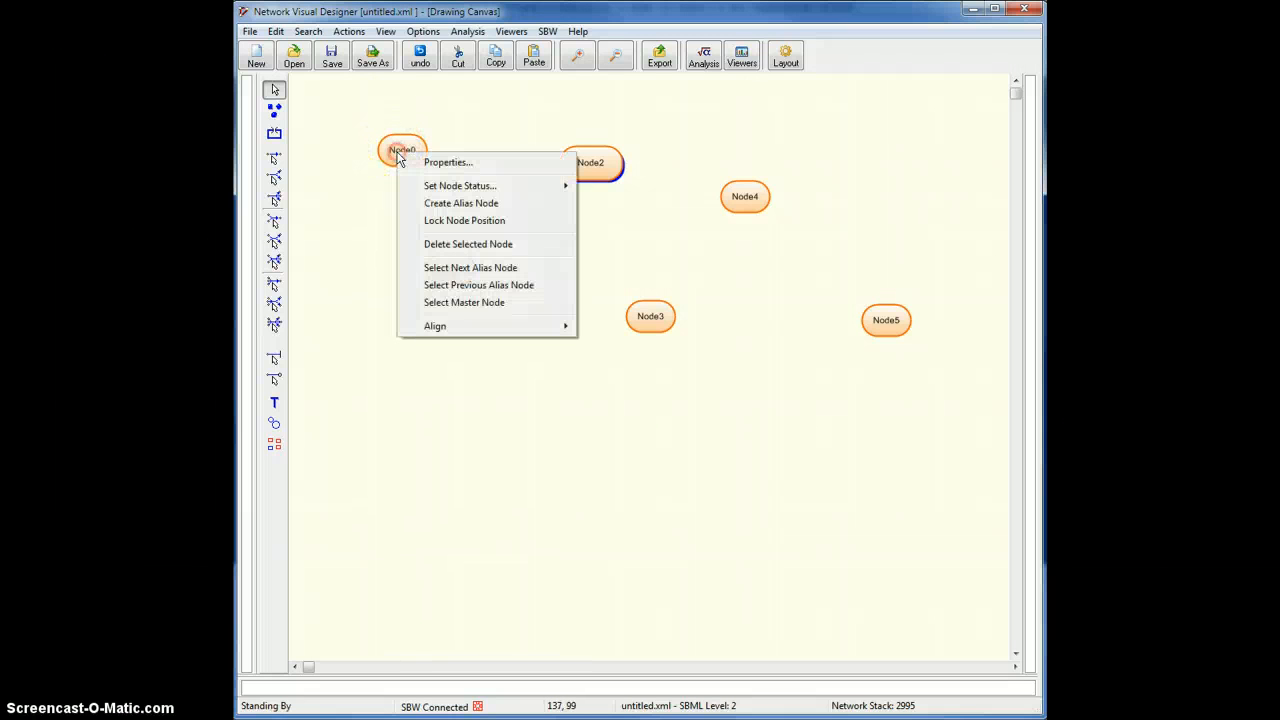
{"action": "left_click", "coordinate": [435, 205]}
{"action": "right_click", "coordinate": [391, 150]}
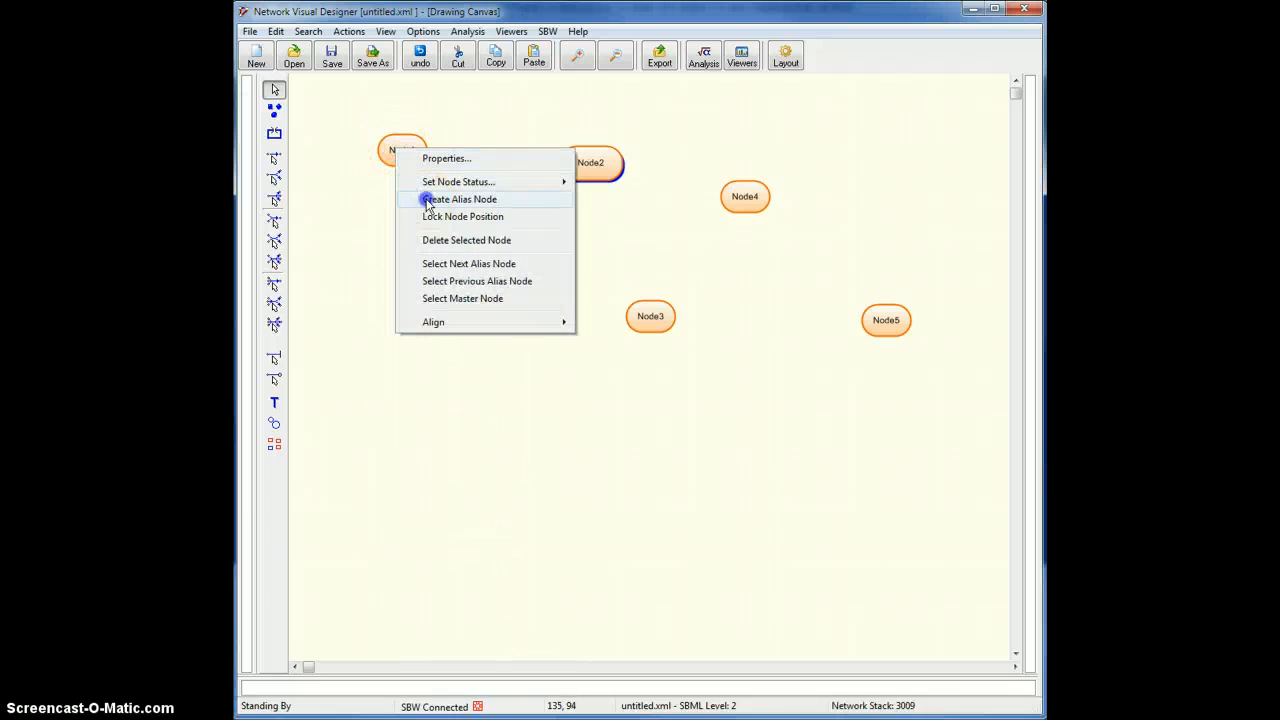
{"action": "left_click", "coordinate": [428, 201]}
{"action": "right_click", "coordinate": [391, 152]}
{"action": "left_click", "coordinate": [430, 198]}
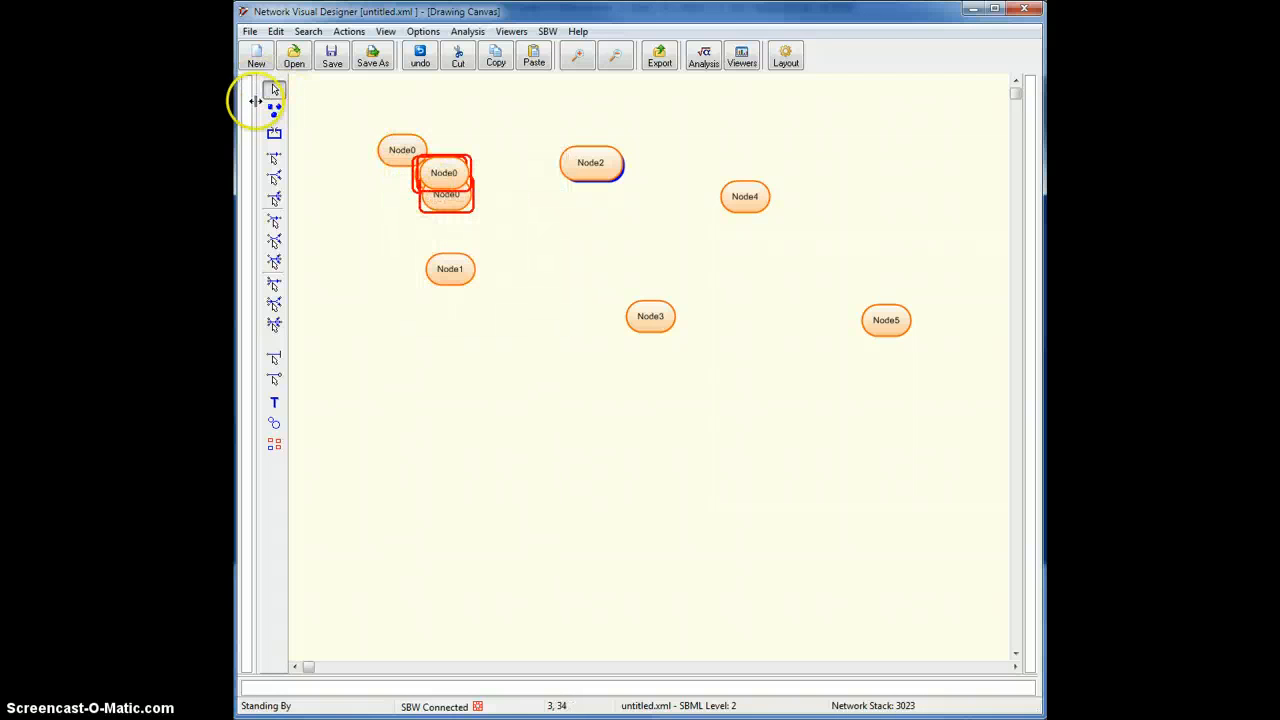
Spread the three Node0 aliases apart around Node4 and Node5, and deselect them
{"action": "left_click_drag", "start_coordinate": [443, 175], "coordinate": [860, 124]}
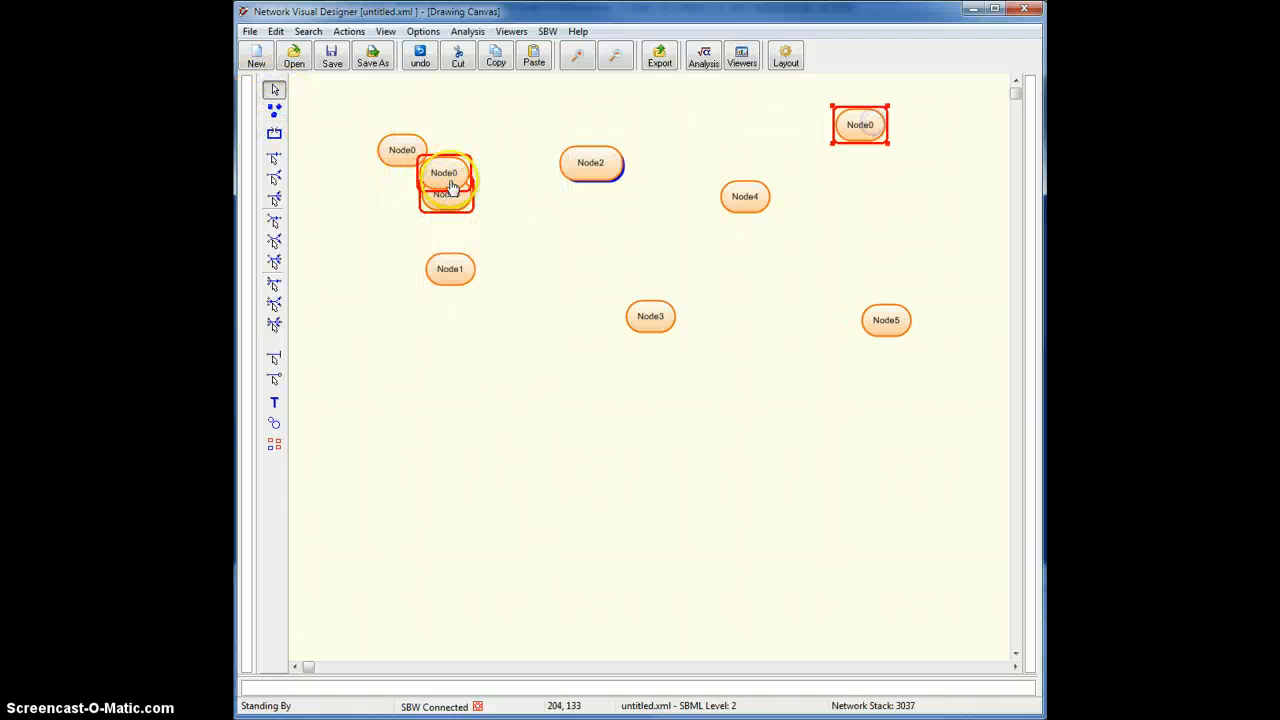
{"action": "left_click_drag", "start_coordinate": [449, 180], "coordinate": [779, 372]}
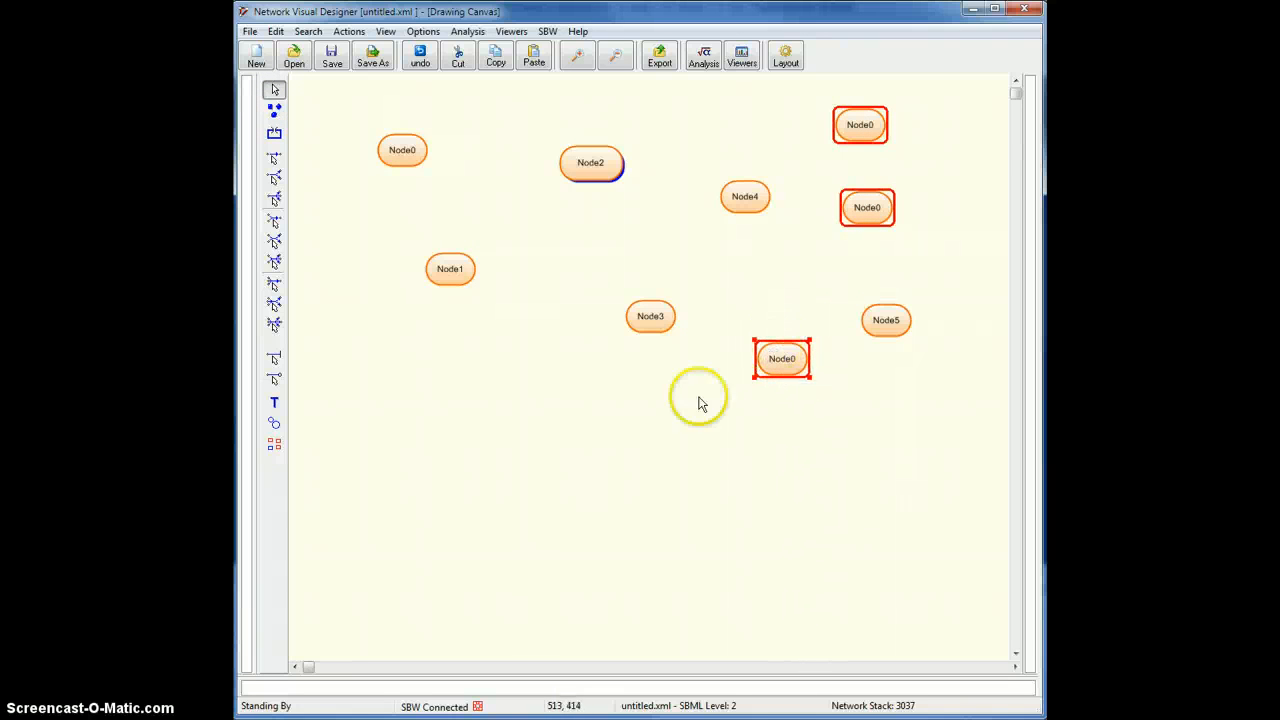
{"action": "left_click", "coordinate": [659, 416]}
Draw a one-to-one reaction from Node2 to the original Node0
{"action": "left_click", "coordinate": [274, 160]}
{"action": "left_click", "coordinate": [590, 166]}
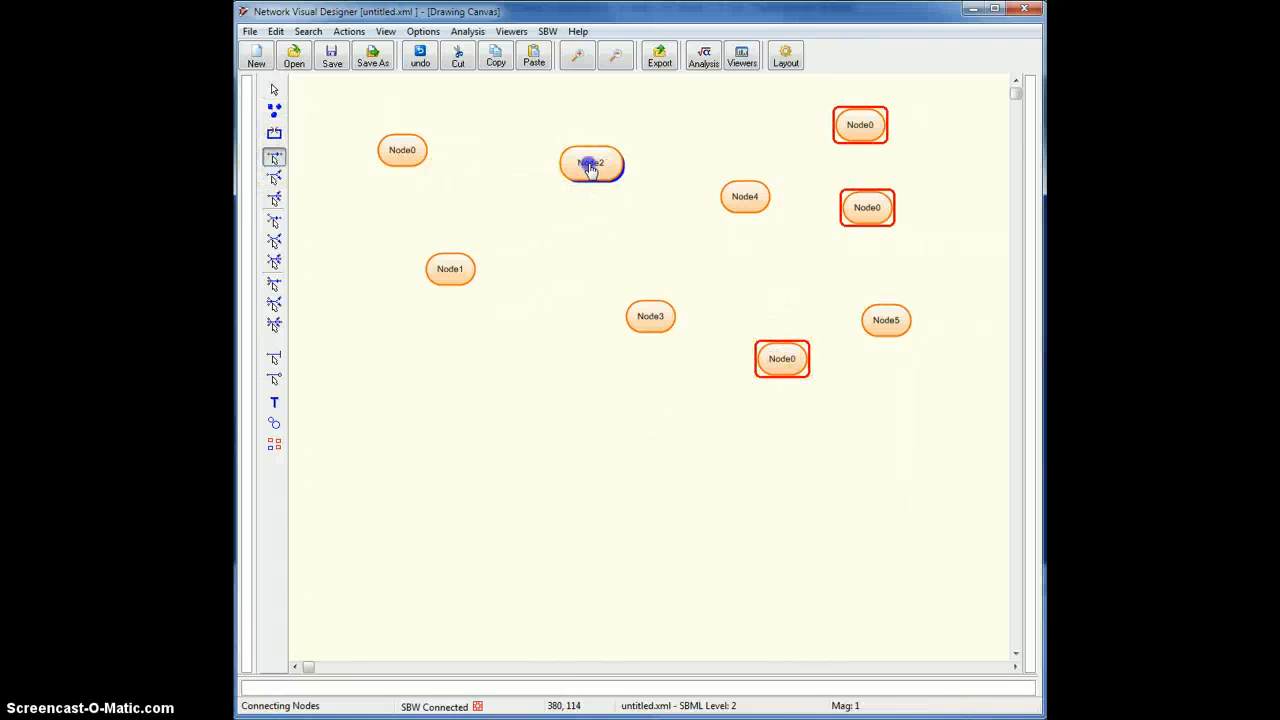
{"action": "left_click", "coordinate": [400, 153]}
{"action": "left_click", "coordinate": [275, 90]}
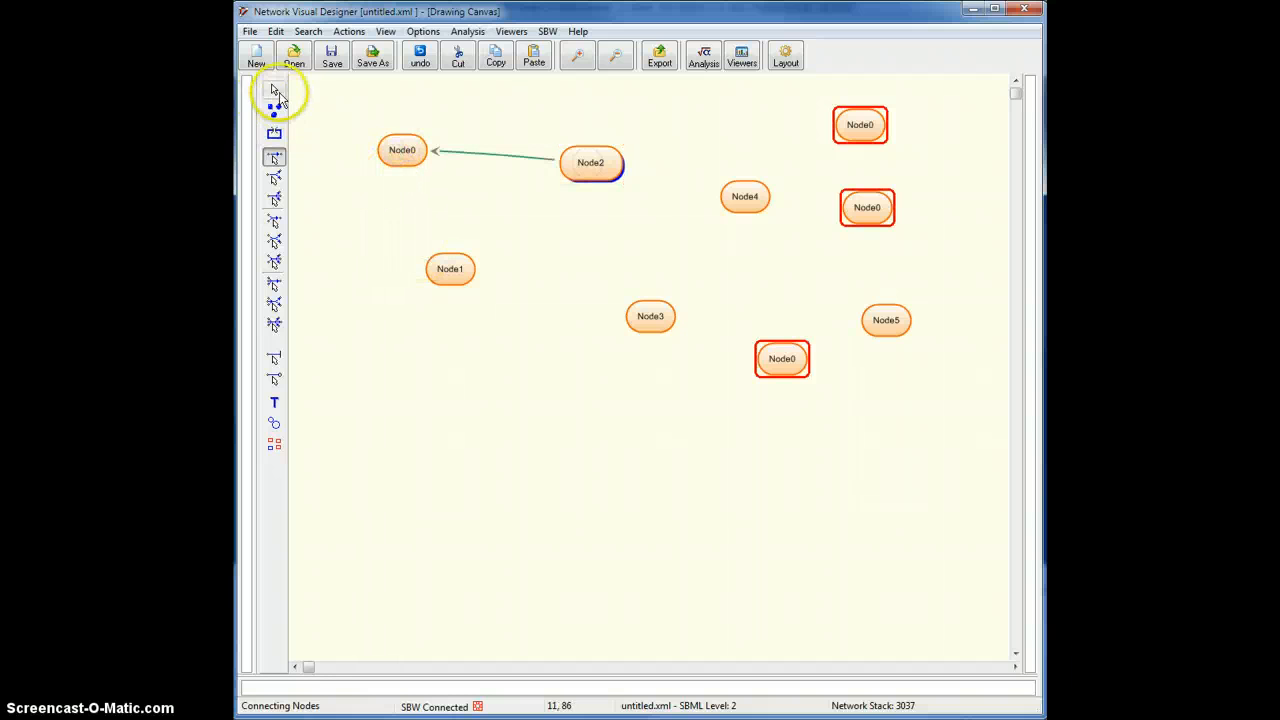
Draw a one-to-one reaction from Node4 to the nearest Node0 alias
{"action": "left_click", "coordinate": [274, 157]}
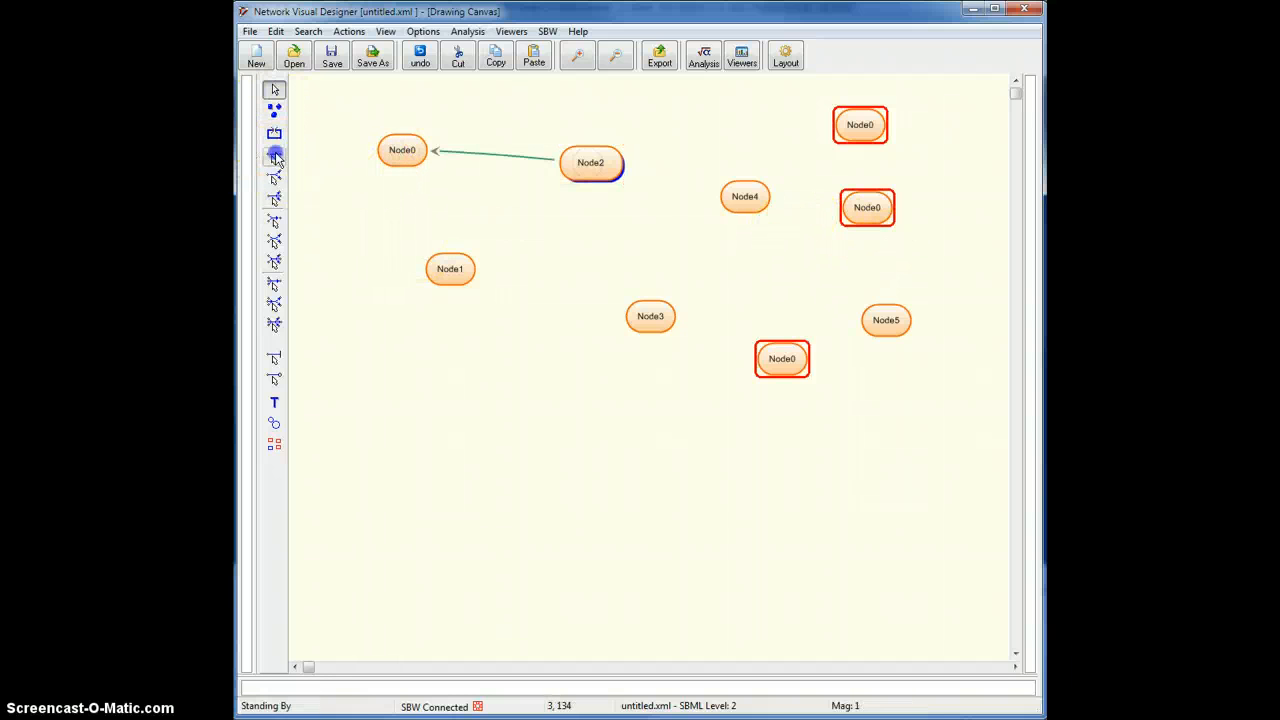
{"action": "left_click", "coordinate": [748, 202]}
{"action": "left_click", "coordinate": [867, 212]}
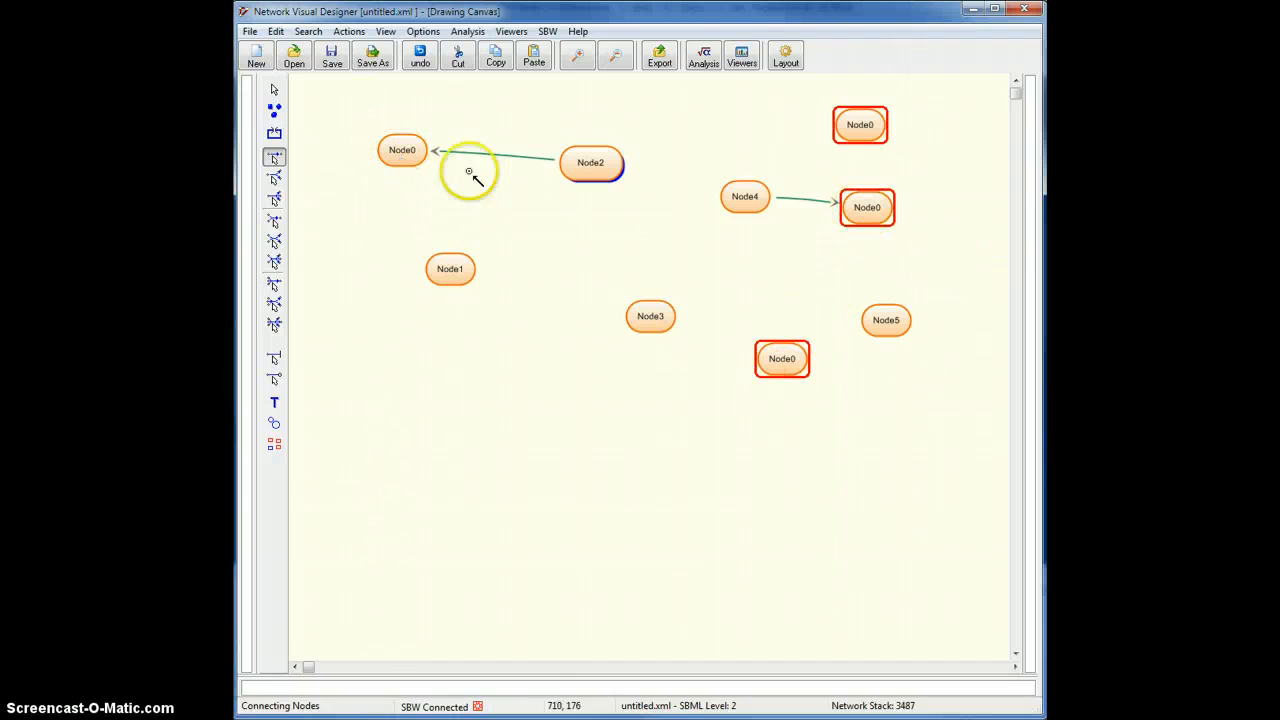
{"action": "left_click", "coordinate": [273, 91]}
Locate the master node of the Node0 alias connected to Node4, and deselect it
{"action": "right_click", "coordinate": [858, 213]}
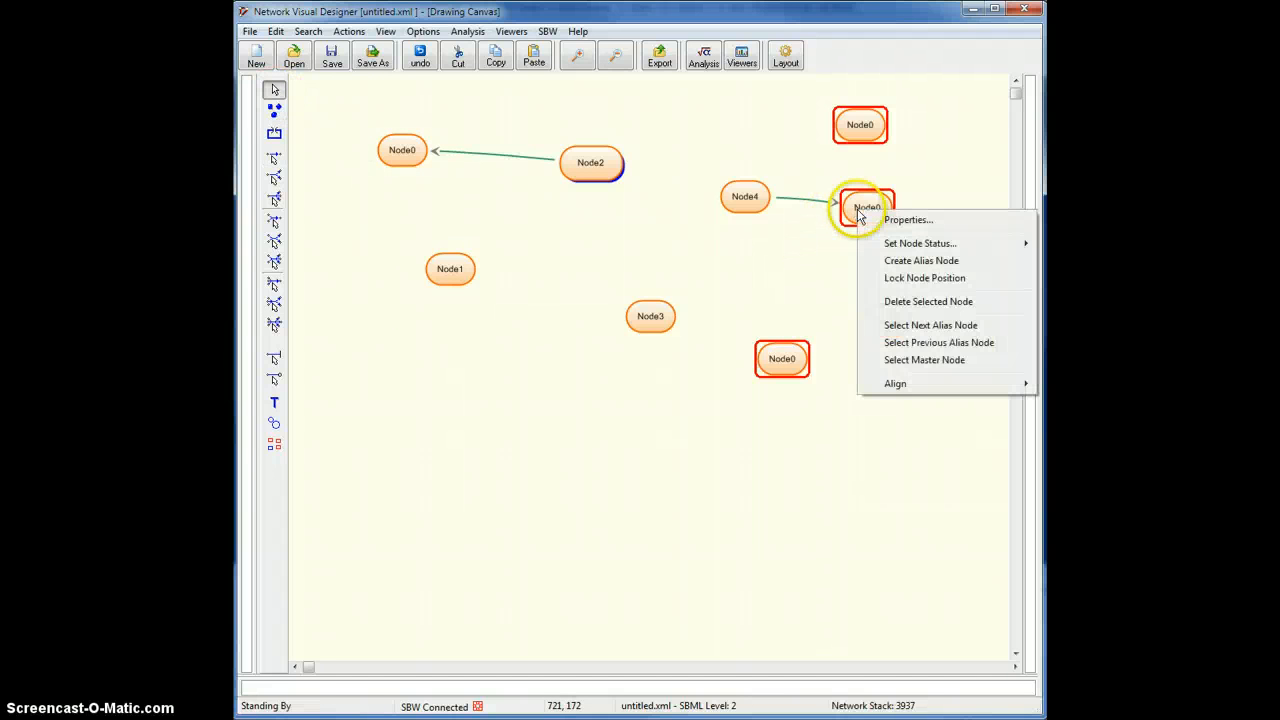
{"action": "left_click", "coordinate": [905, 364]}
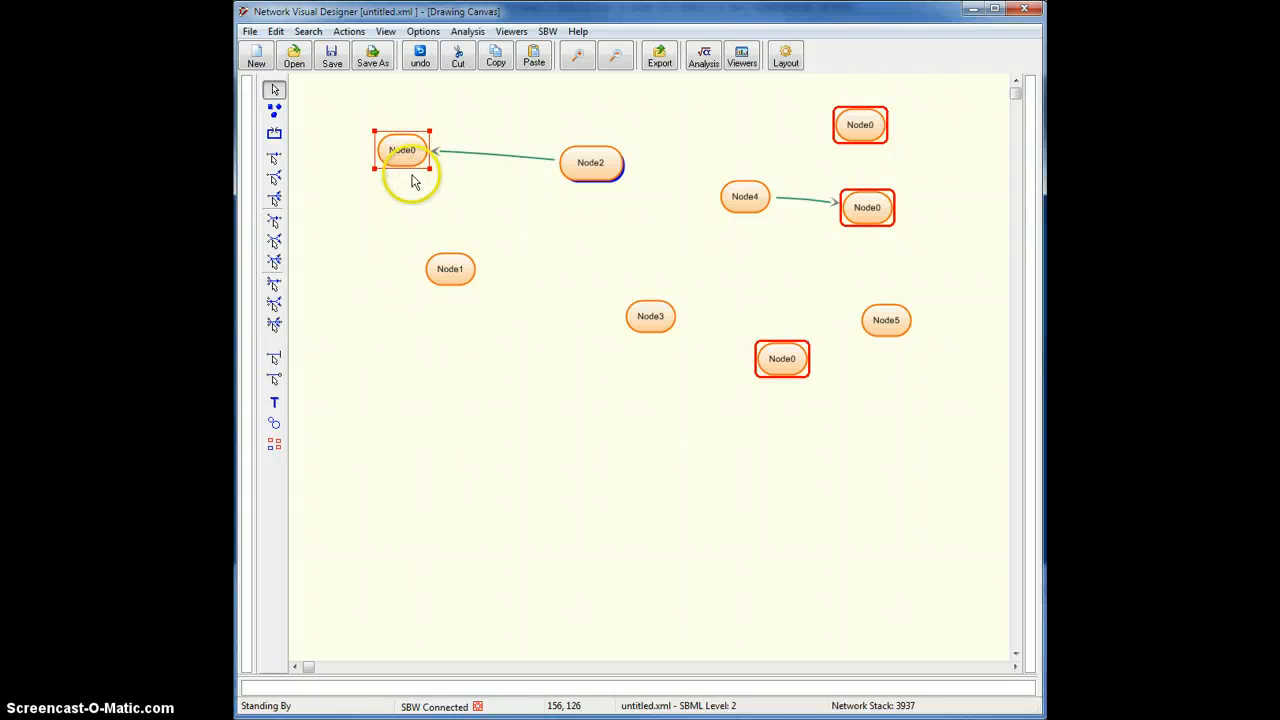
{"action": "left_click", "coordinate": [561, 240]}
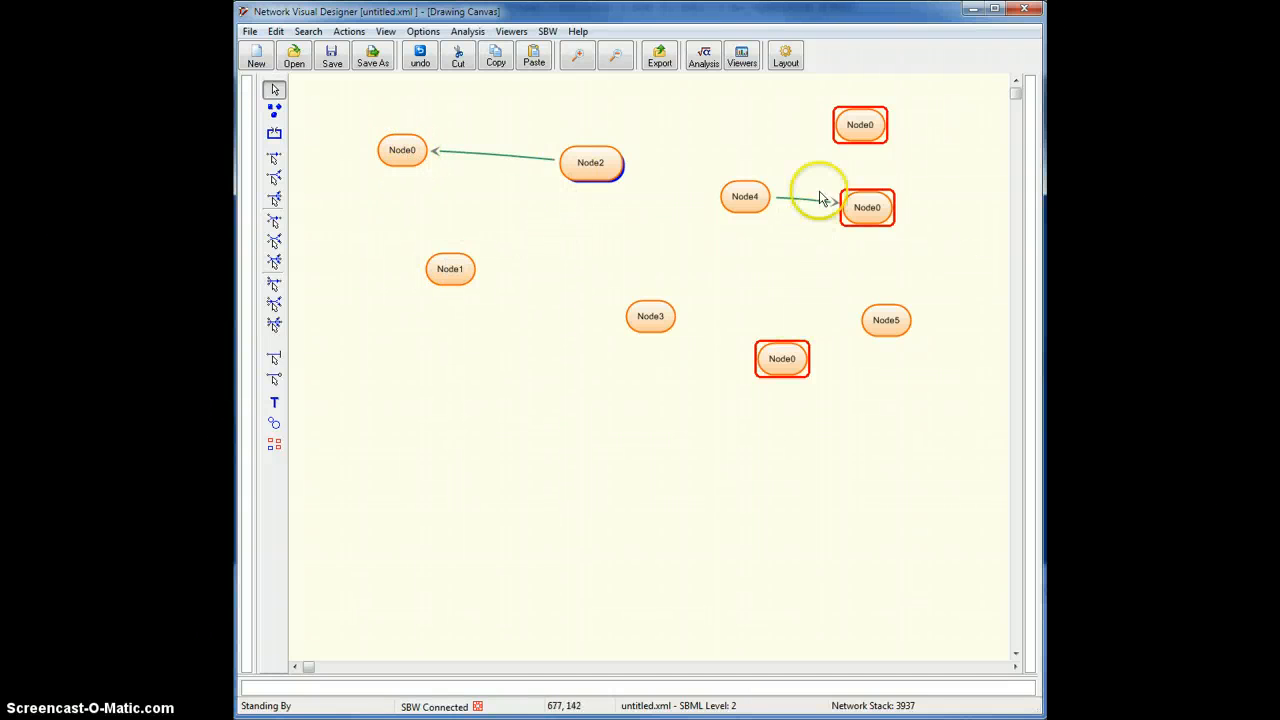
Delete all three Node0 alias nodes
{"action": "key", "text": "Delete"}
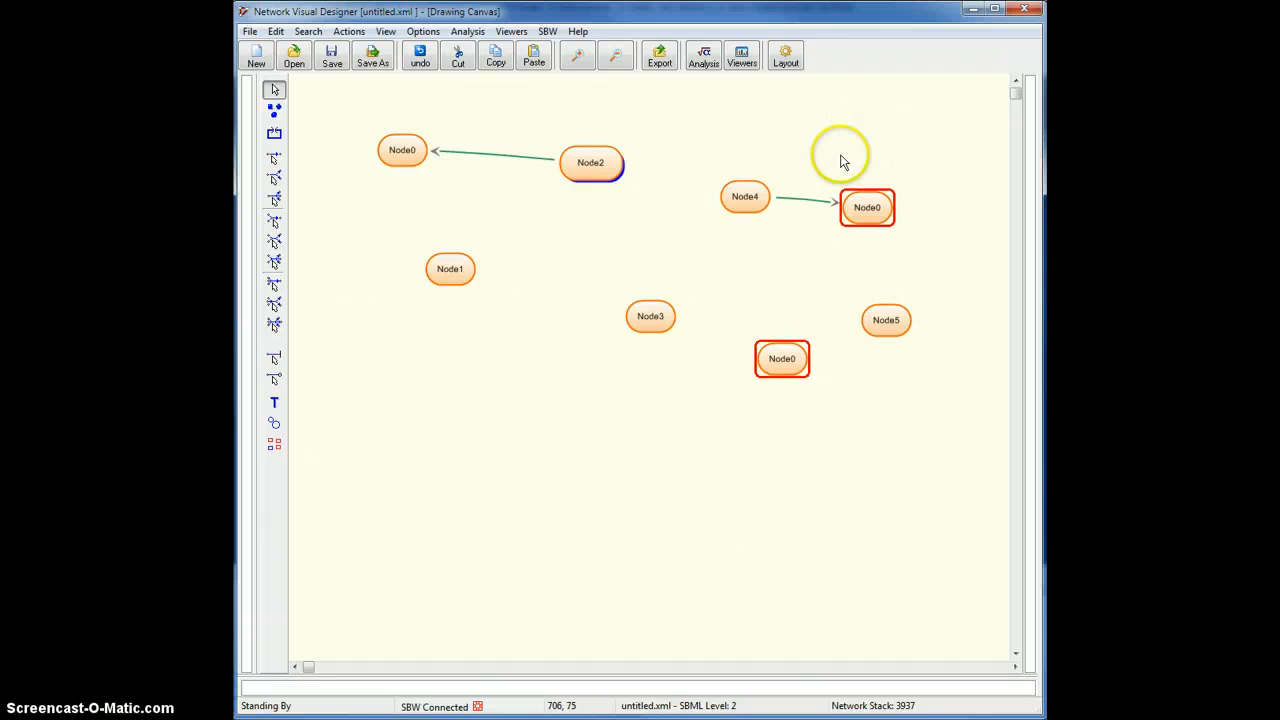
{"action": "left_click", "coordinate": [861, 216]}
{"action": "key", "text": "Delete"}
{"action": "left_click", "coordinate": [782, 354]}
{"action": "key", "text": "Delete"}
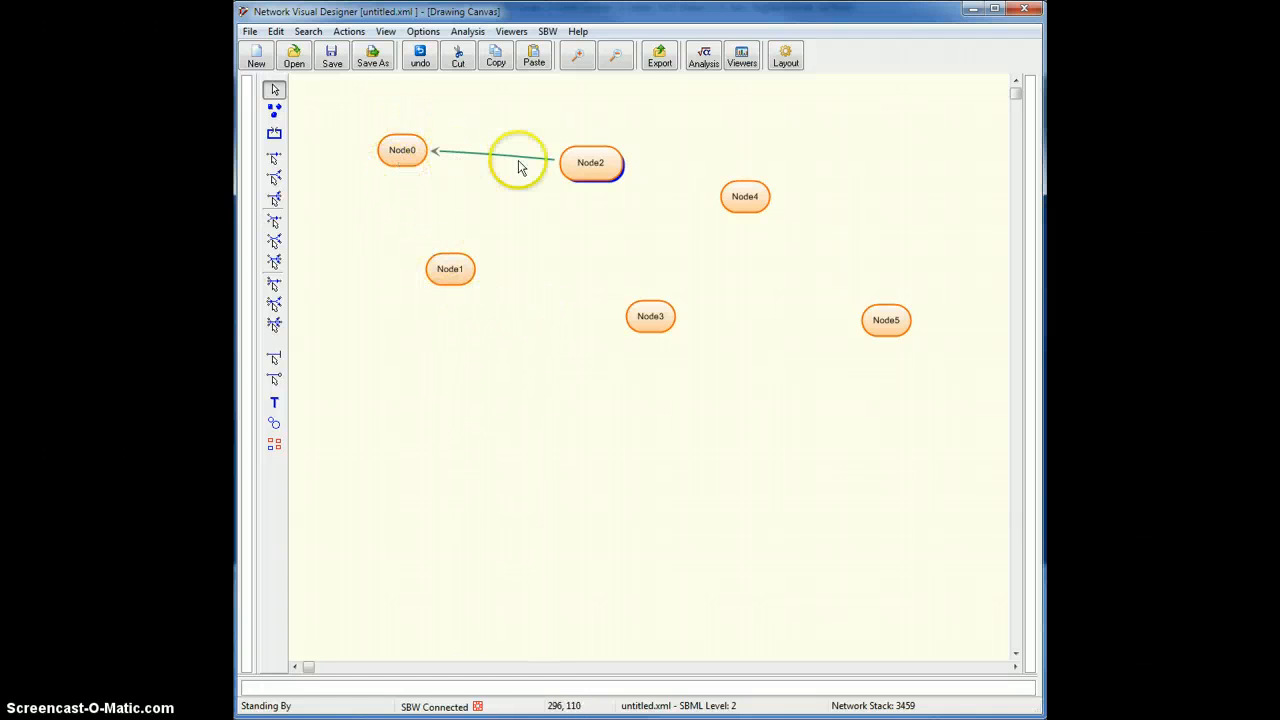
Rename Node0 to Glucose, adjusting the related rate laws, and set its concentration to 10
{"action": "right_click", "coordinate": [403, 157]}
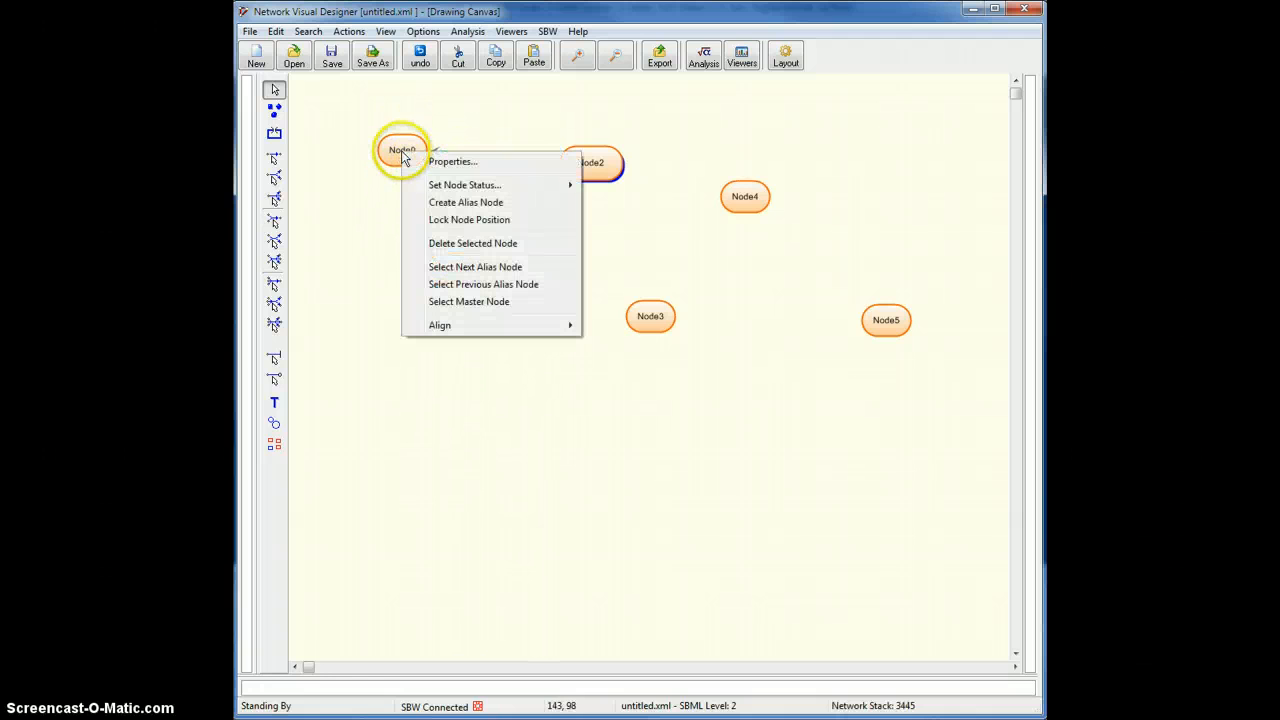
{"action": "left_click", "coordinate": [451, 163]}
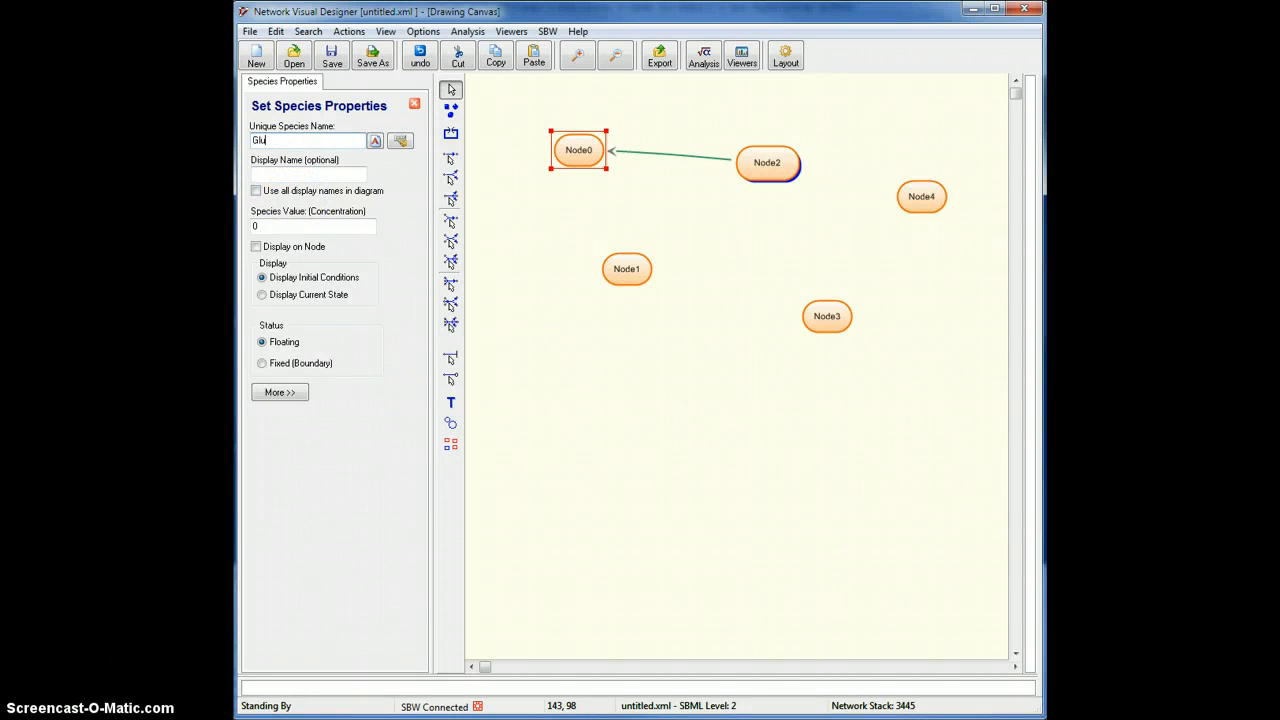
{"action": "key", "text": "Tab"}
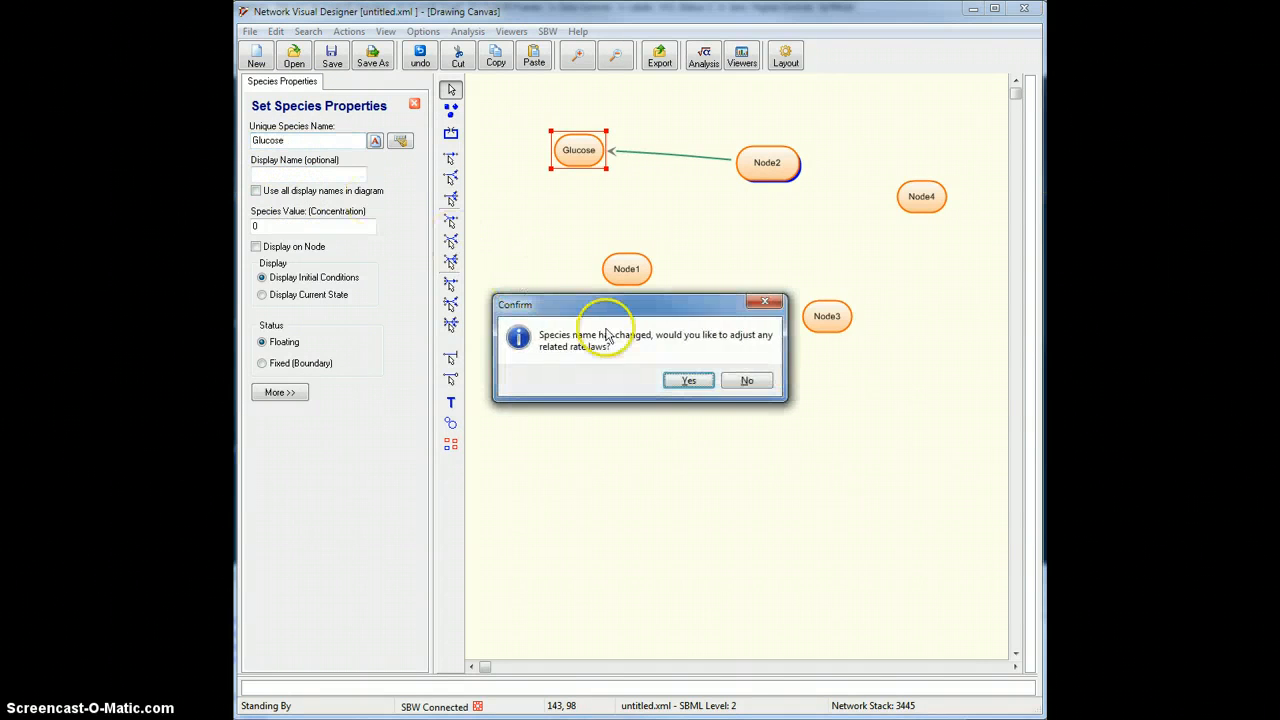
{"action": "left_click", "coordinate": [686, 381]}
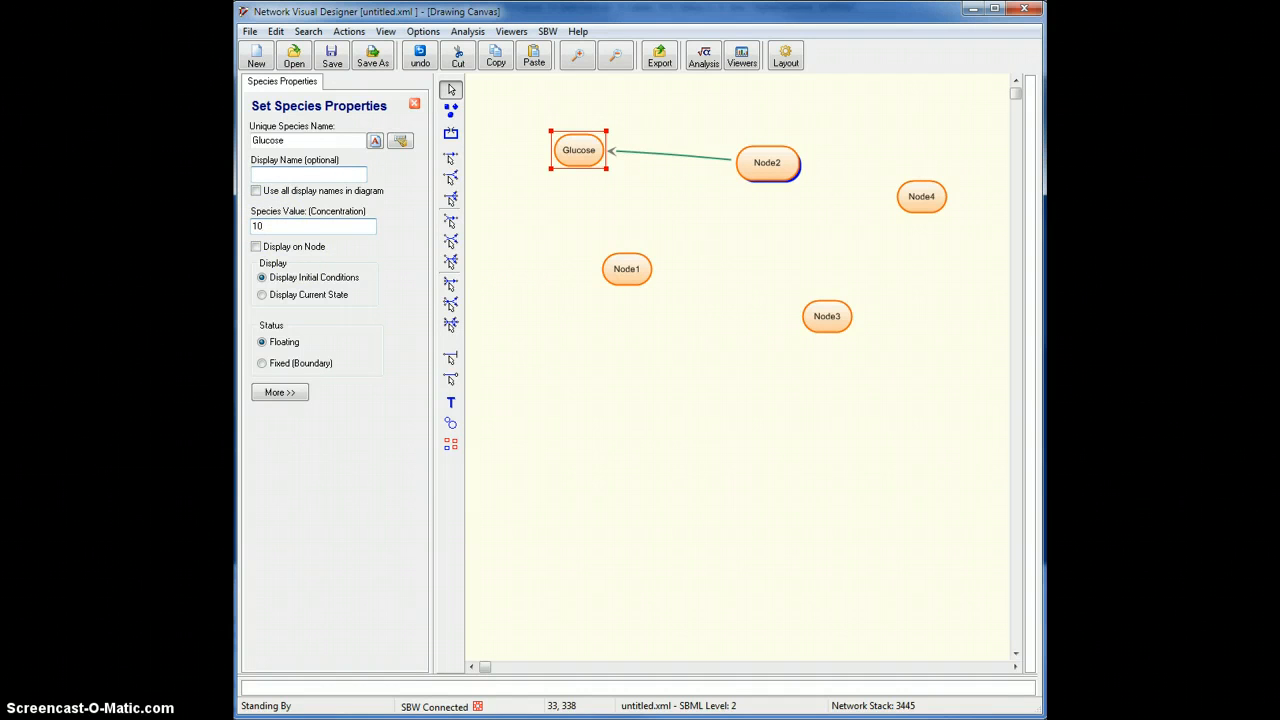
{"action": "left_click", "coordinate": [553, 282]}
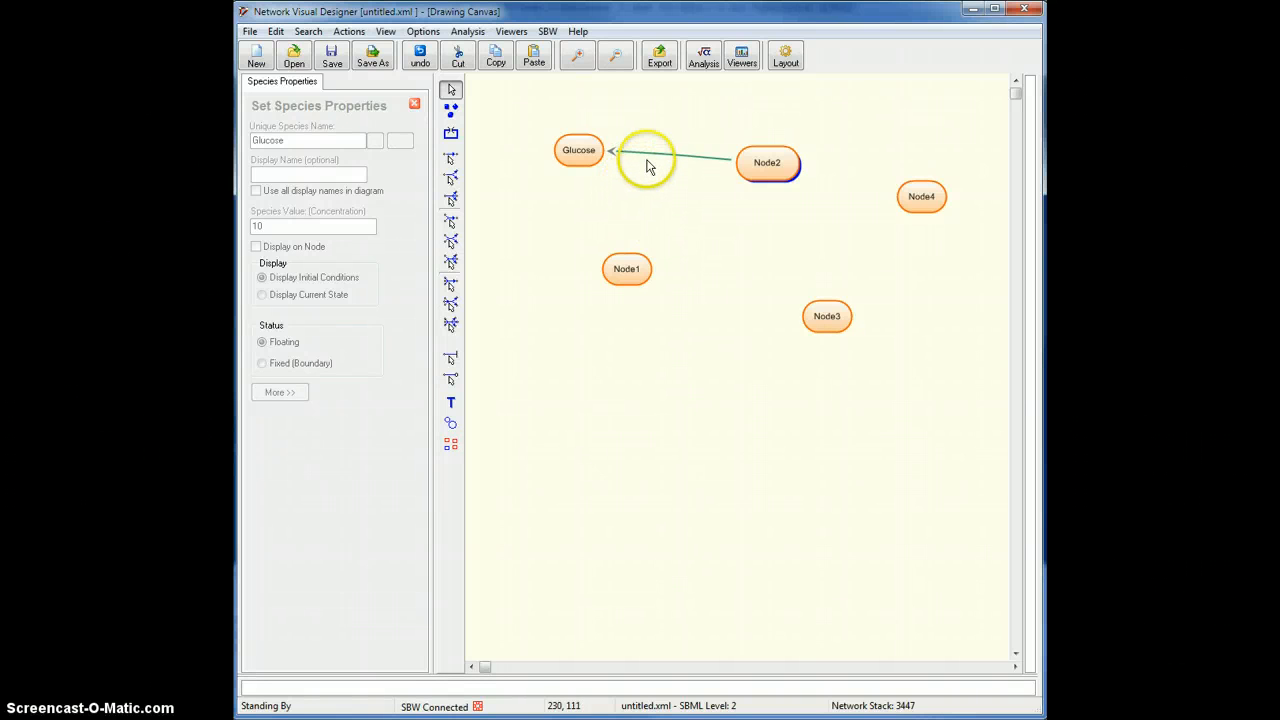
Display the species value on the Glucose node
{"action": "mouse_move", "coordinate": [648, 161]}
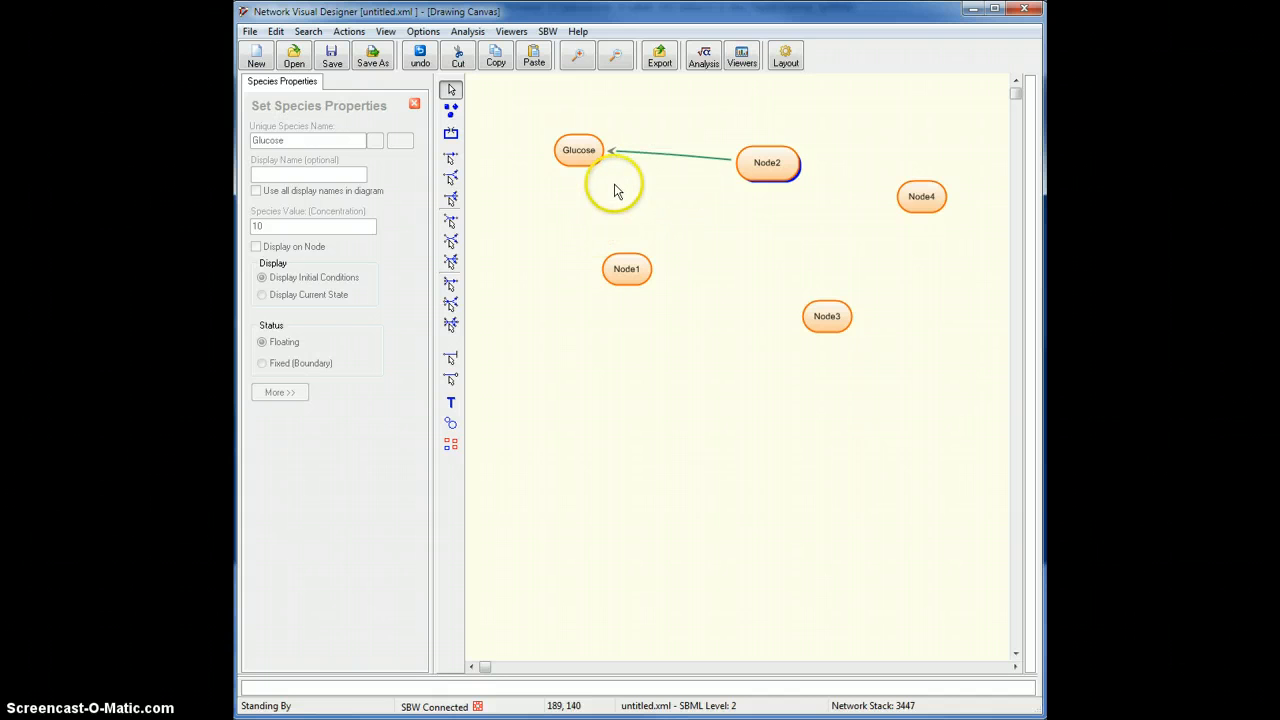
{"action": "left_click", "coordinate": [575, 158]}
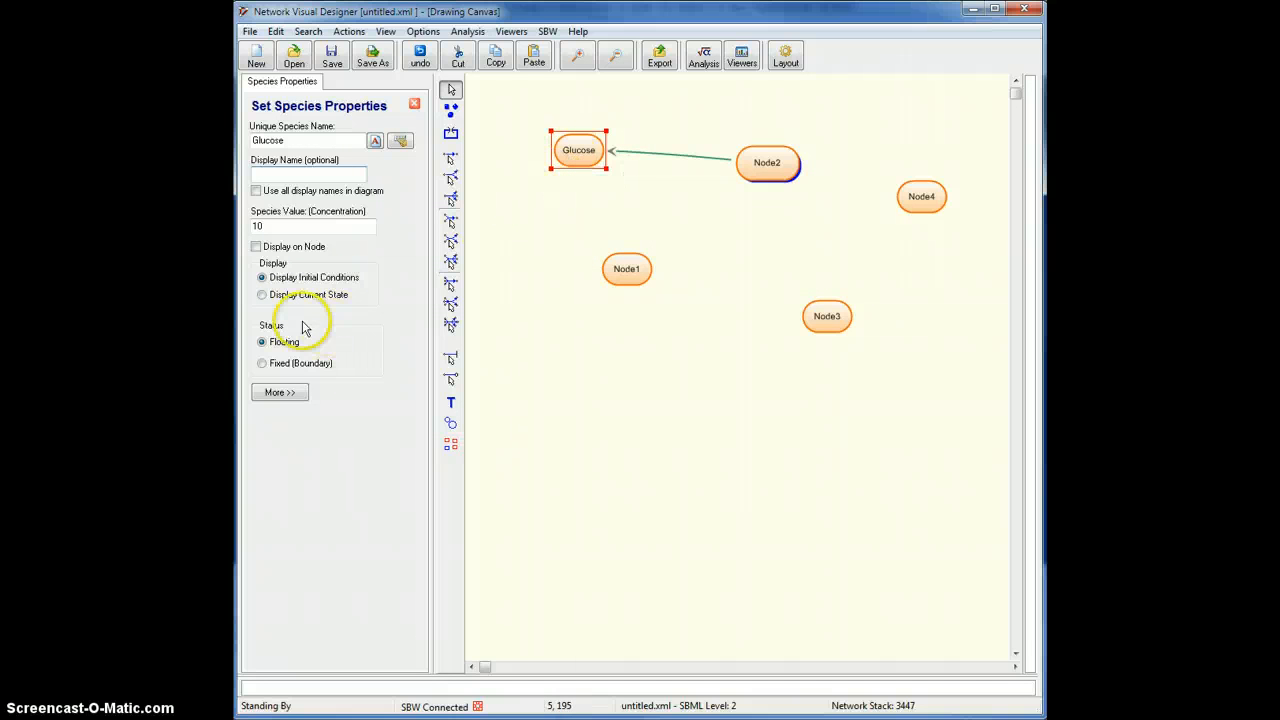
{"action": "left_click", "coordinate": [257, 248]}
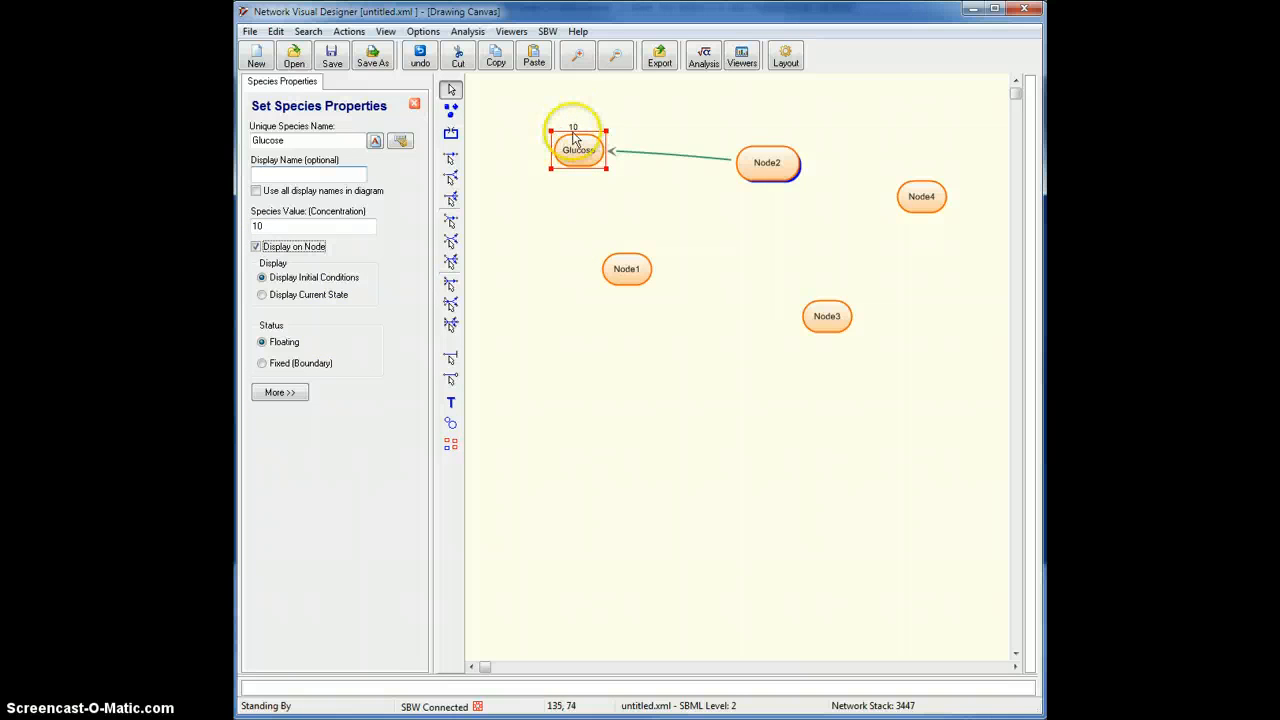
Open the additional visual settings of Glucose and set its gradient to light green as first color and dark green as second
{"action": "left_click", "coordinate": [268, 400]}
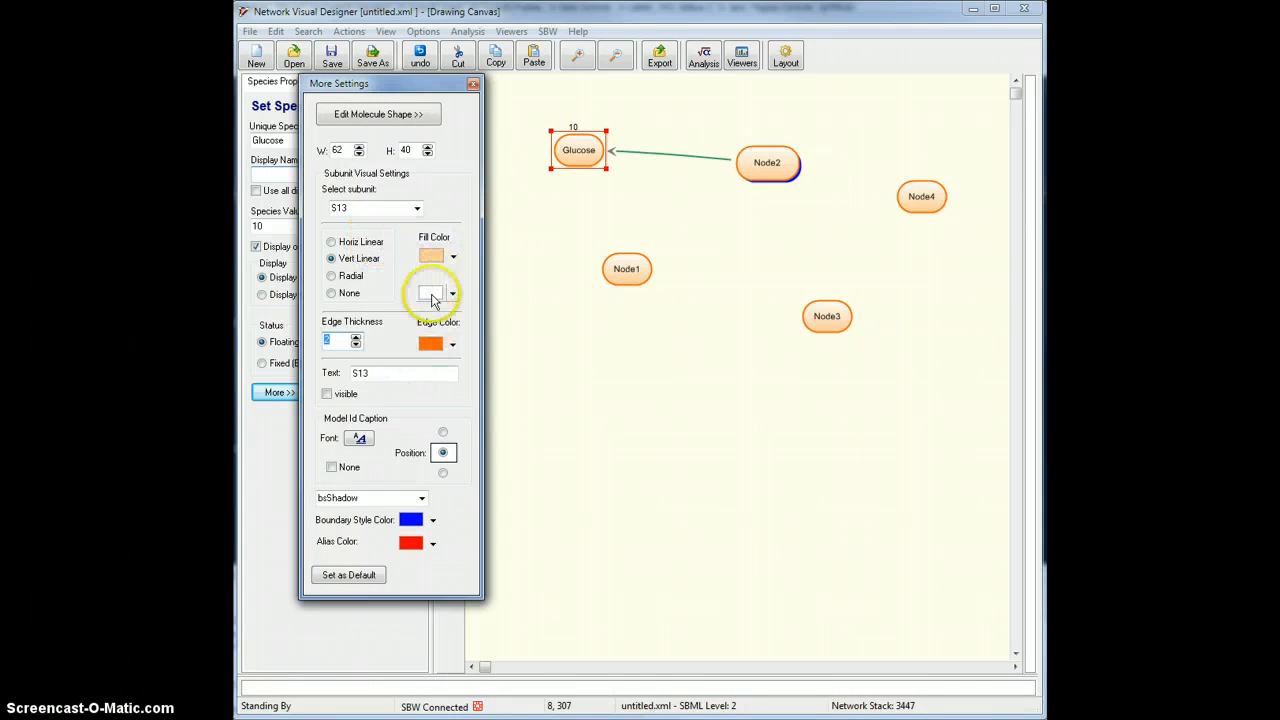
{"action": "left_click", "coordinate": [453, 257]}
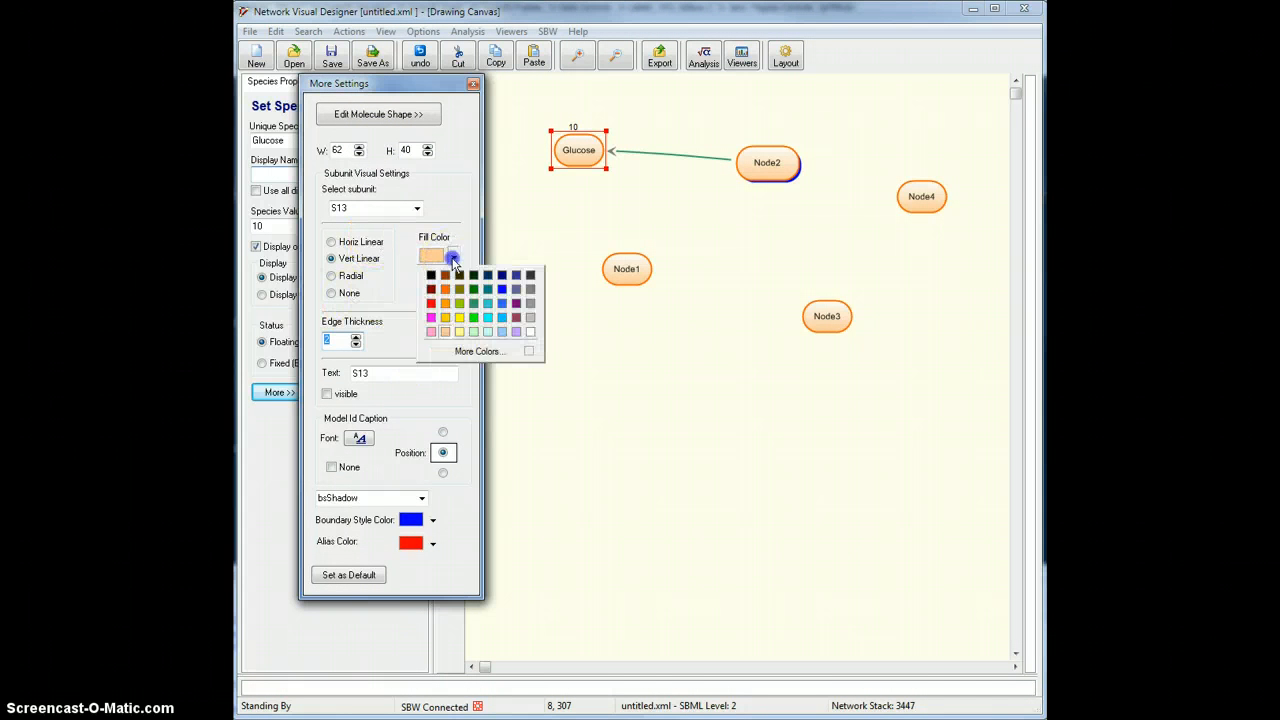
{"action": "left_click", "coordinate": [473, 331]}
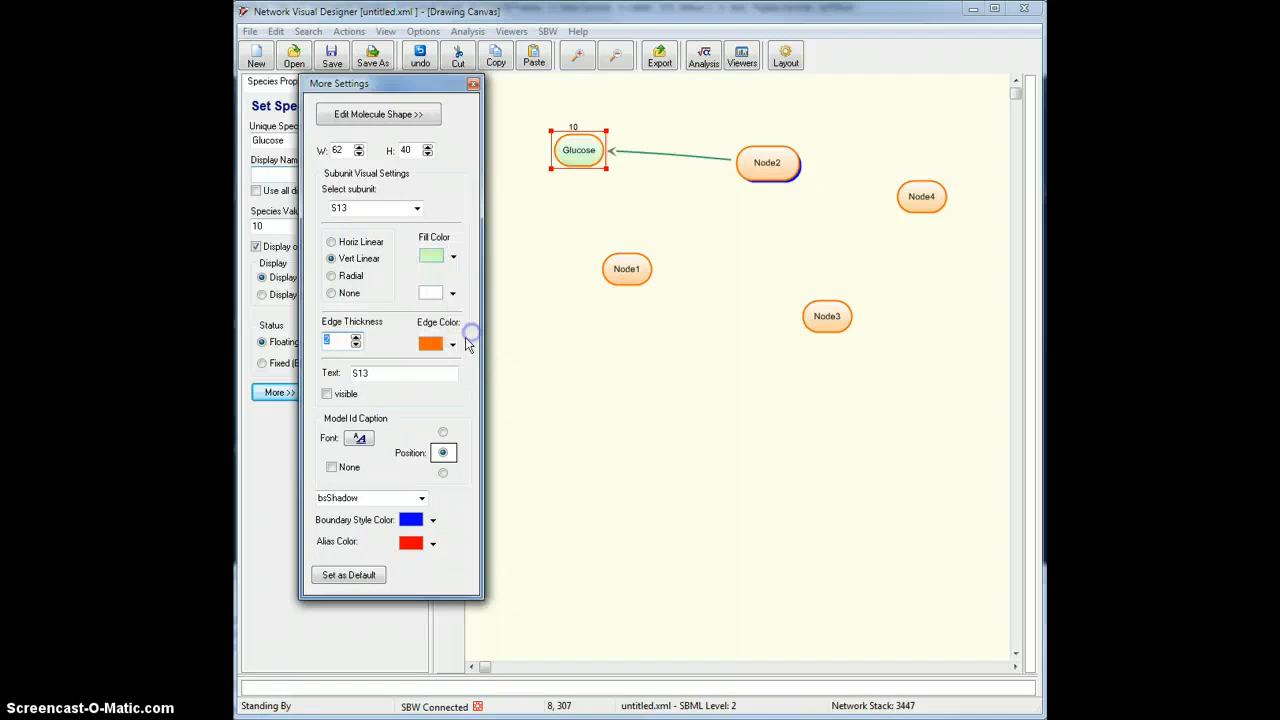
{"action": "left_click", "coordinate": [453, 292]}
{"action": "left_click", "coordinate": [473, 326]}
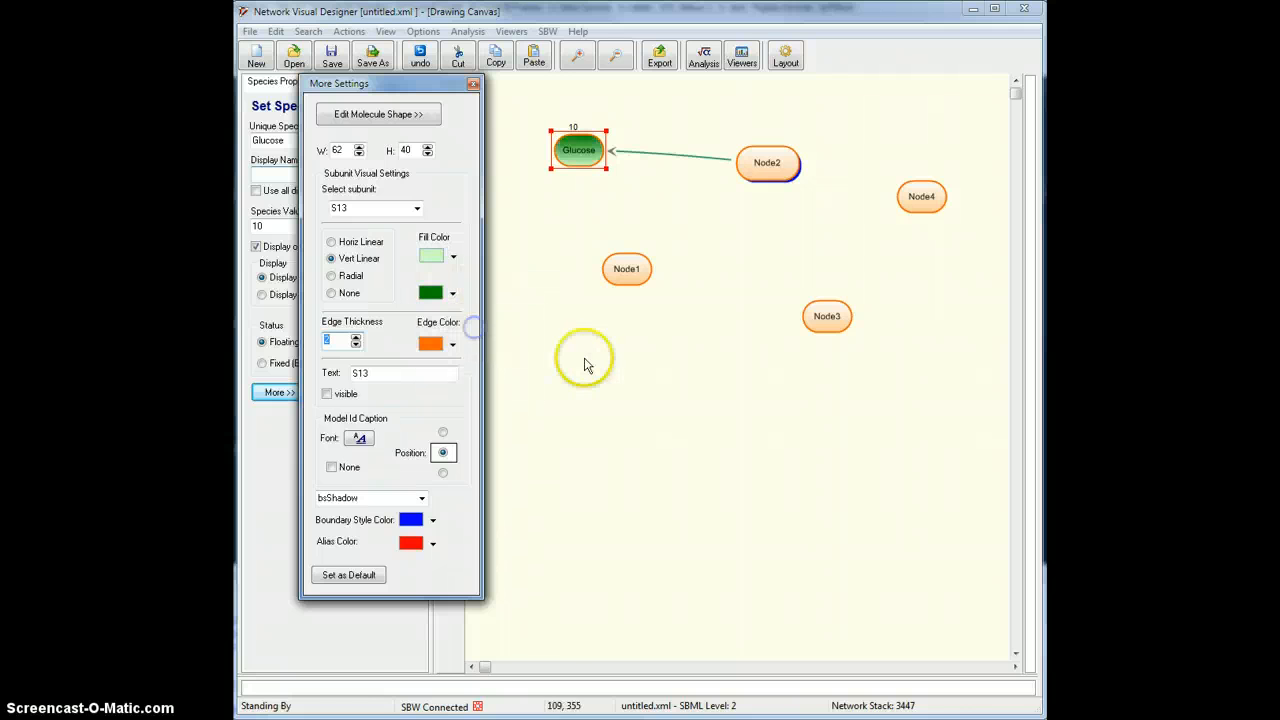
Swap the Glucose gradient colors so the first is dark green and the second light green
{"action": "left_click", "coordinate": [453, 257]}
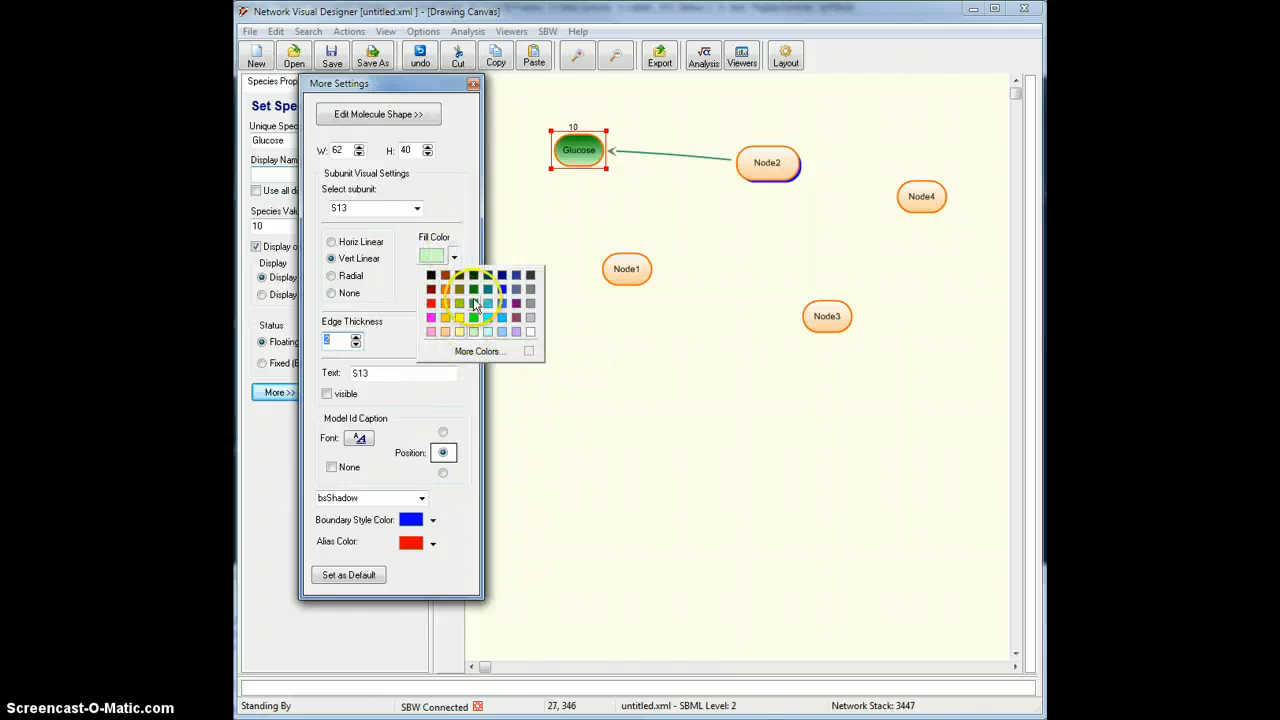
{"action": "left_click", "coordinate": [473, 291]}
{"action": "left_click", "coordinate": [453, 293]}
{"action": "left_click", "coordinate": [470, 369]}
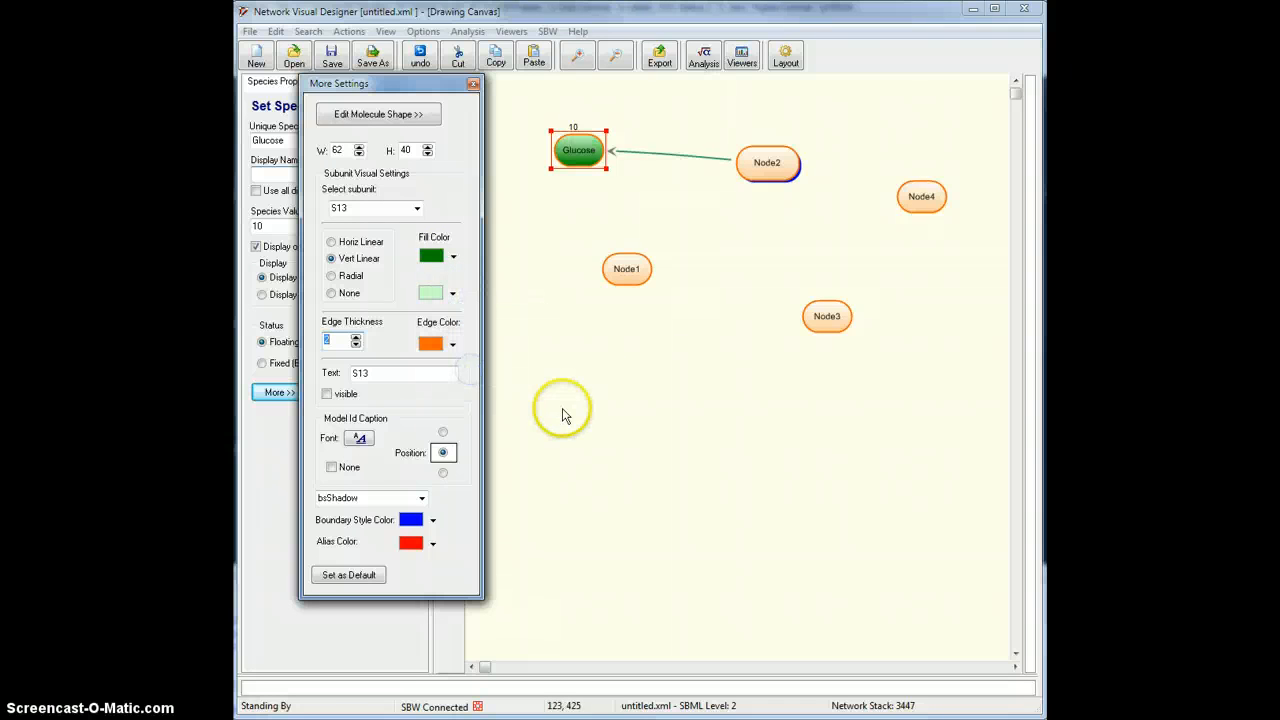
Compare the radial and horizontal linear gradients on Glucose, and set the gradient style to Radial
{"action": "left_click", "coordinate": [331, 276]}
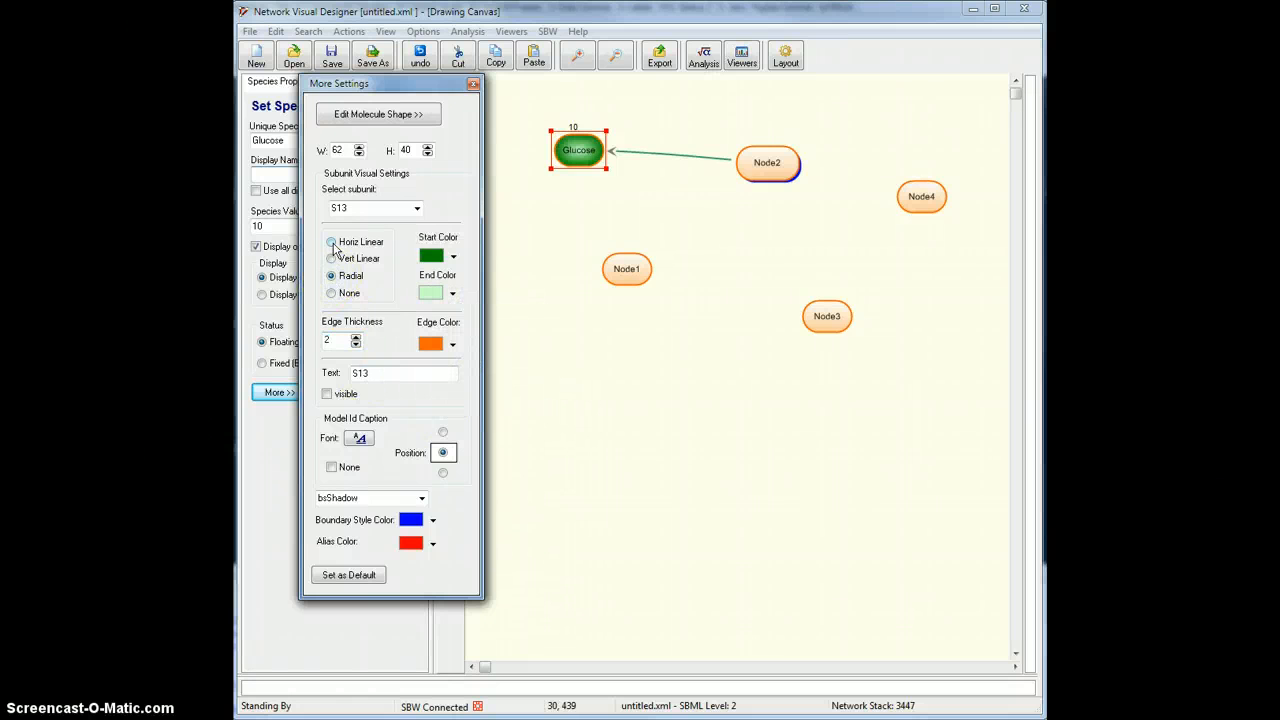
{"action": "left_click", "coordinate": [332, 243]}
{"action": "left_click", "coordinate": [332, 277]}
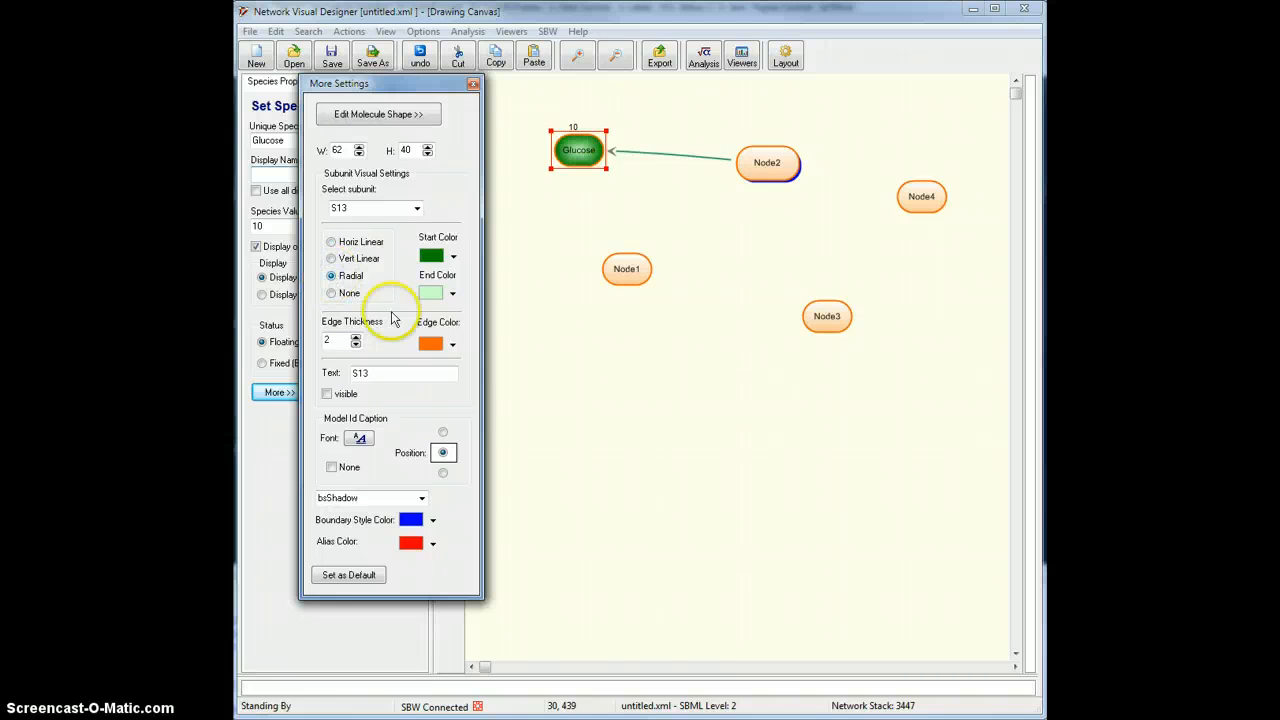
Set the Glucose node's edge color to very dark green and its edge thickness to 1
{"action": "left_click", "coordinate": [453, 344]}
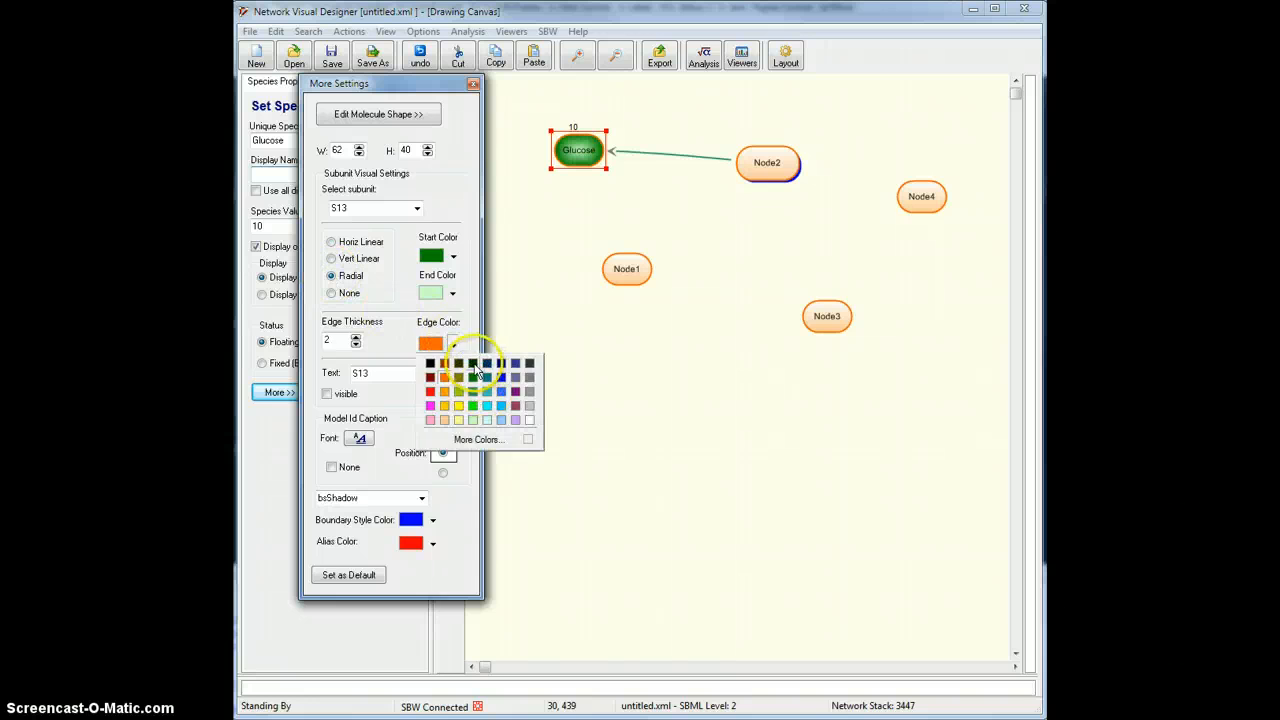
{"action": "left_click", "coordinate": [472, 363]}
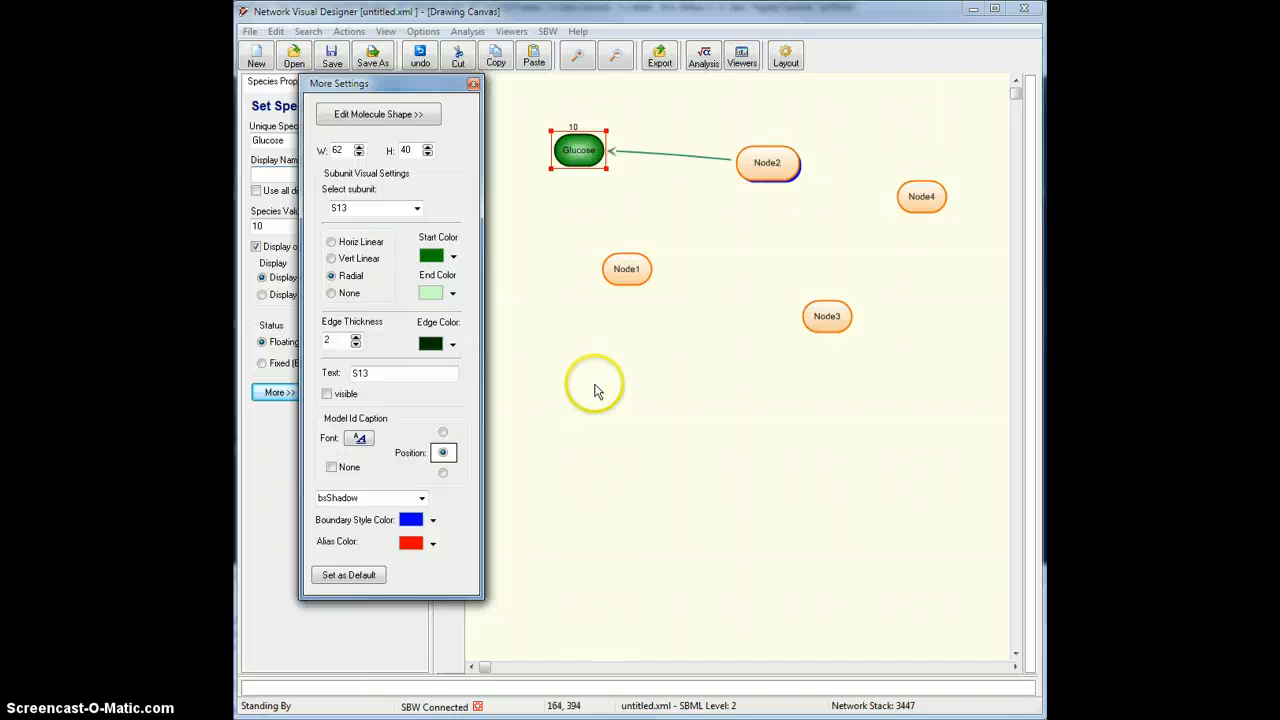
{"action": "left_click", "coordinate": [355, 338]}
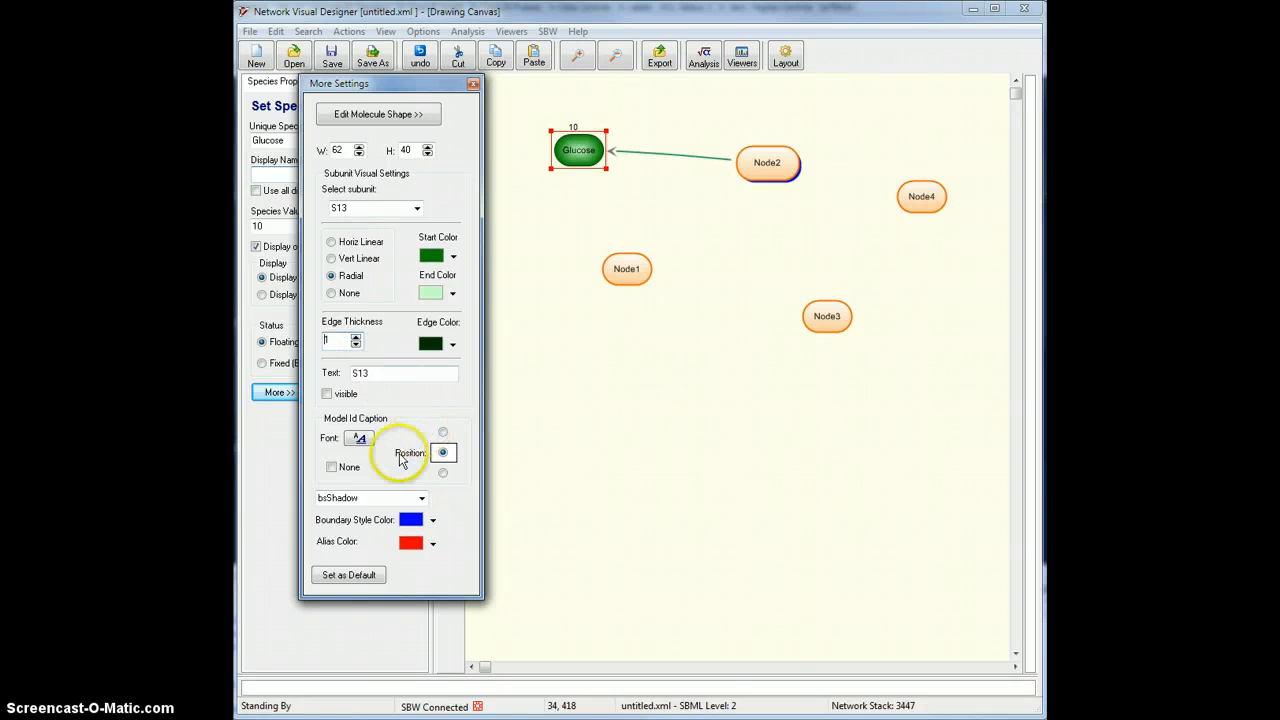
Try the Glucose caption below and above the node, return it to the centre, and view the available boundary styles
{"action": "left_click", "coordinate": [443, 474]}
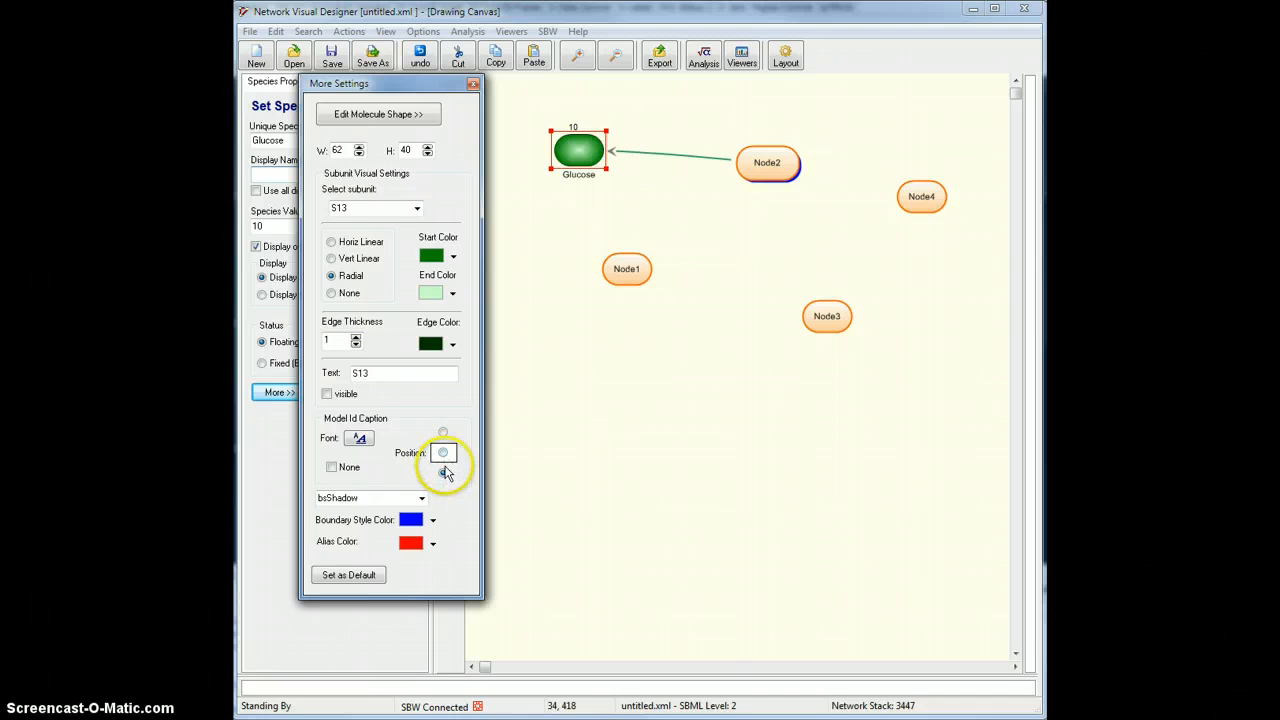
{"action": "left_click", "coordinate": [444, 452]}
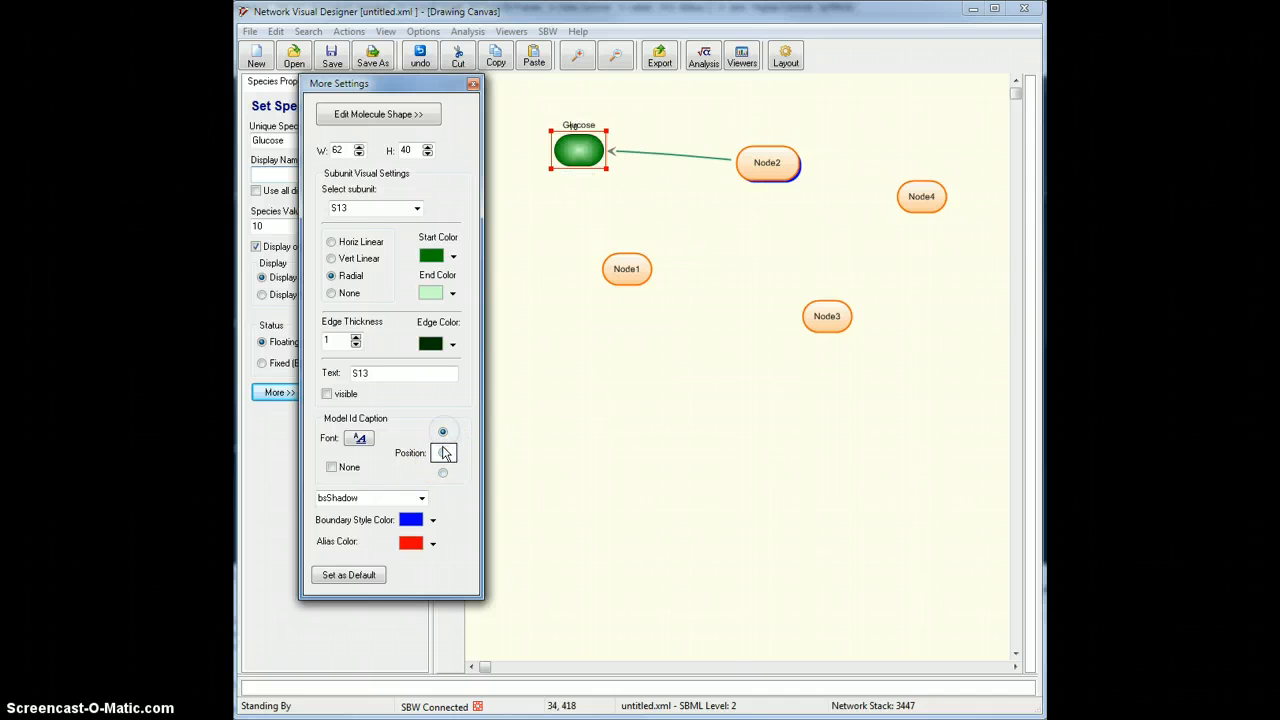
{"action": "left_click", "coordinate": [444, 452]}
{"action": "left_click", "coordinate": [332, 467]}
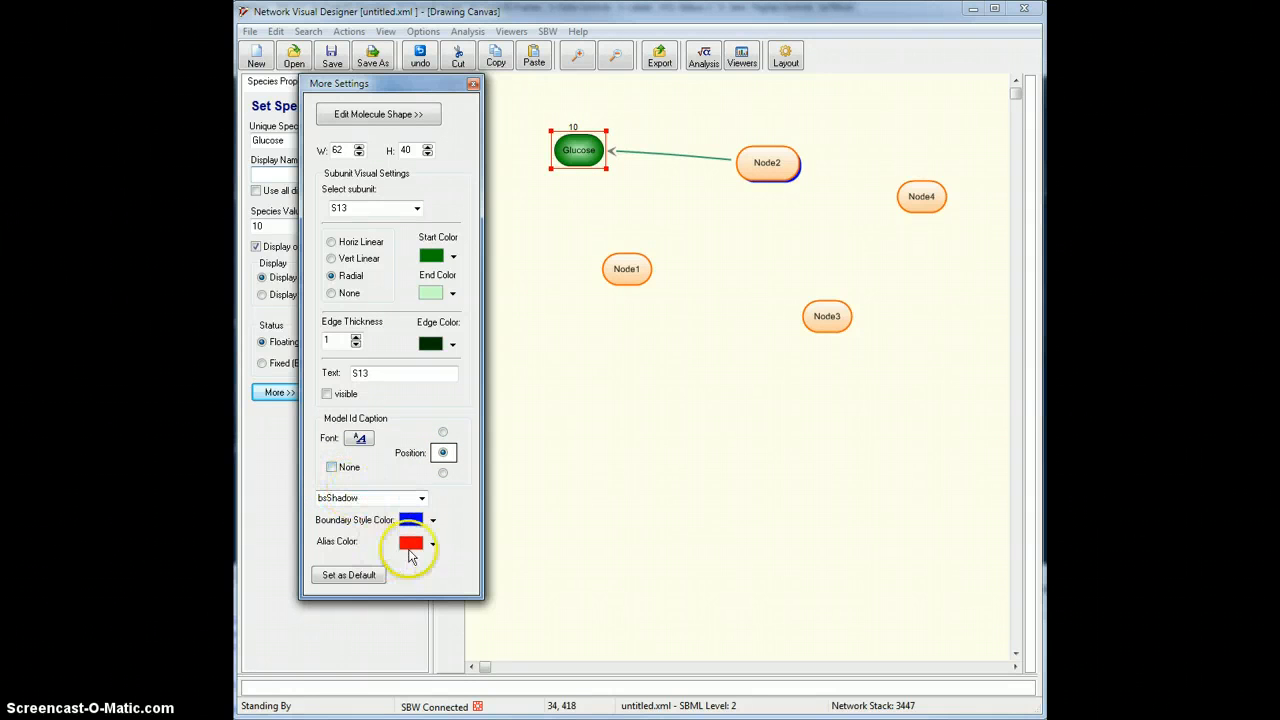
{"action": "left_click", "coordinate": [421, 498]}
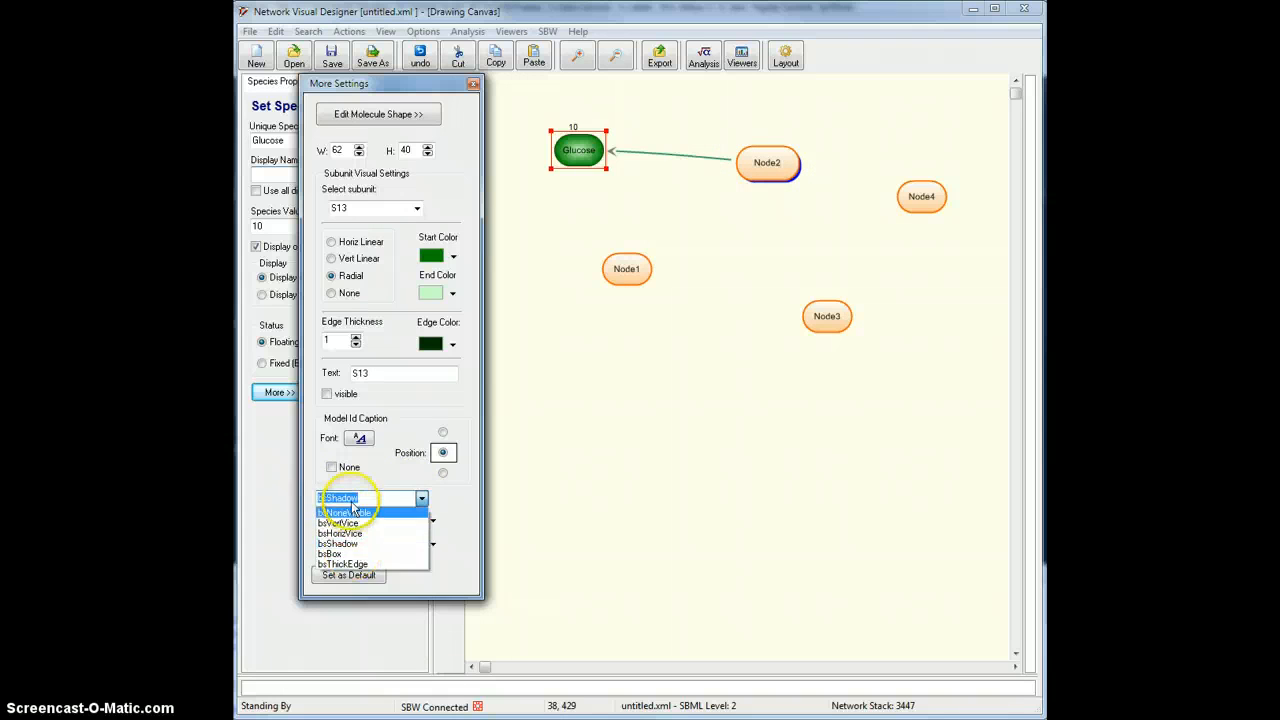
{"action": "left_click", "coordinate": [464, 491]}
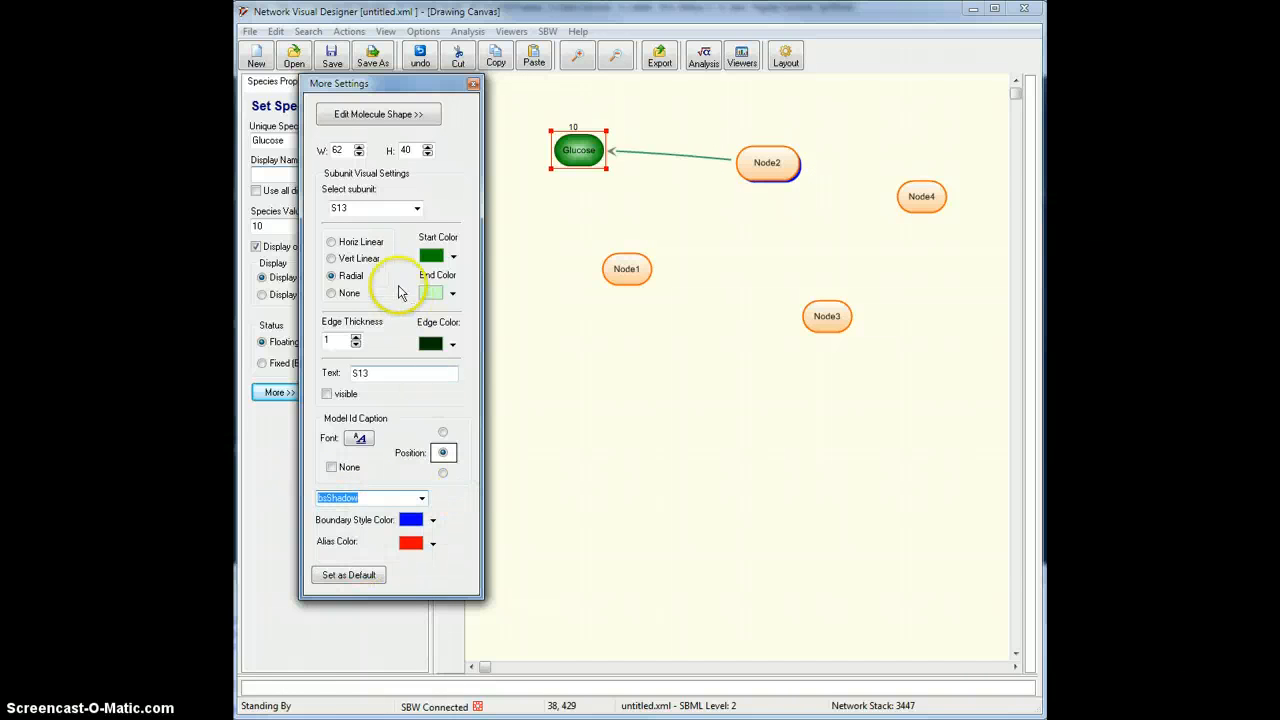
Adjust the size of the Glucose node to a width of 63 and a height of 39
{"action": "left_click", "coordinate": [359, 147]}
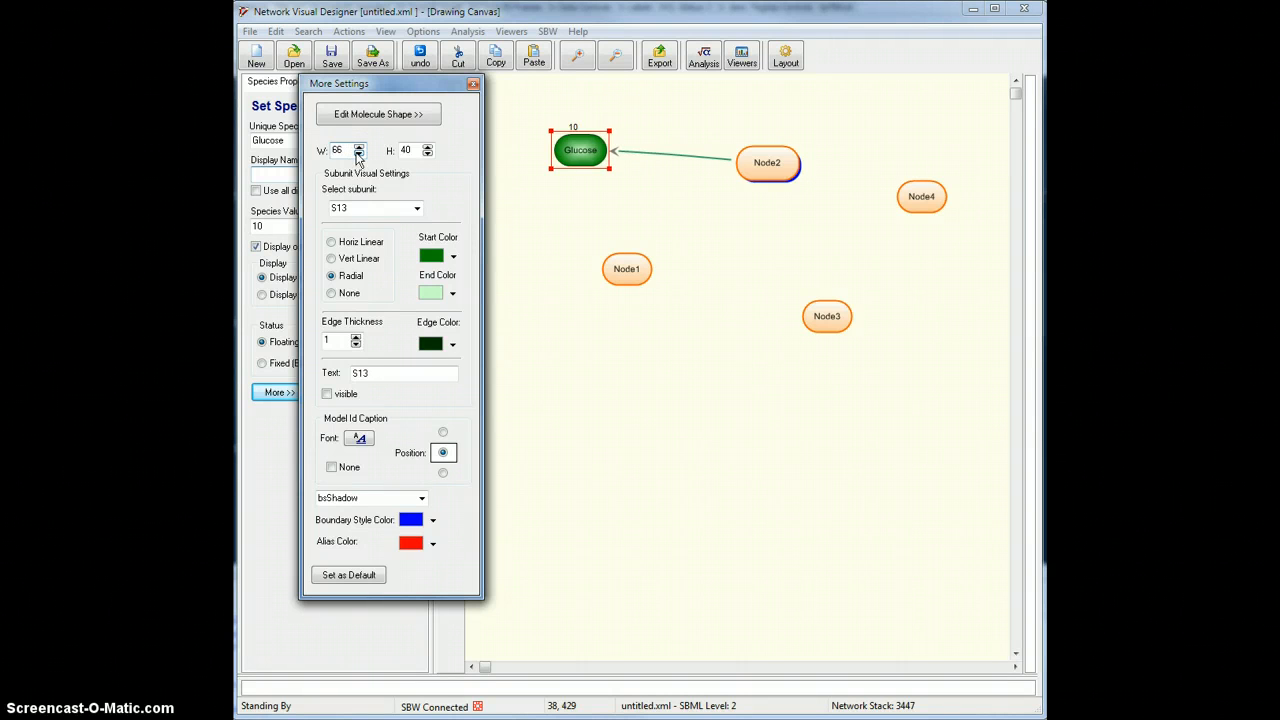
{"action": "left_click", "coordinate": [358, 154]}
{"action": "left_click", "coordinate": [358, 154]}
{"action": "left_click", "coordinate": [358, 154]}
{"action": "left_click", "coordinate": [427, 154]}
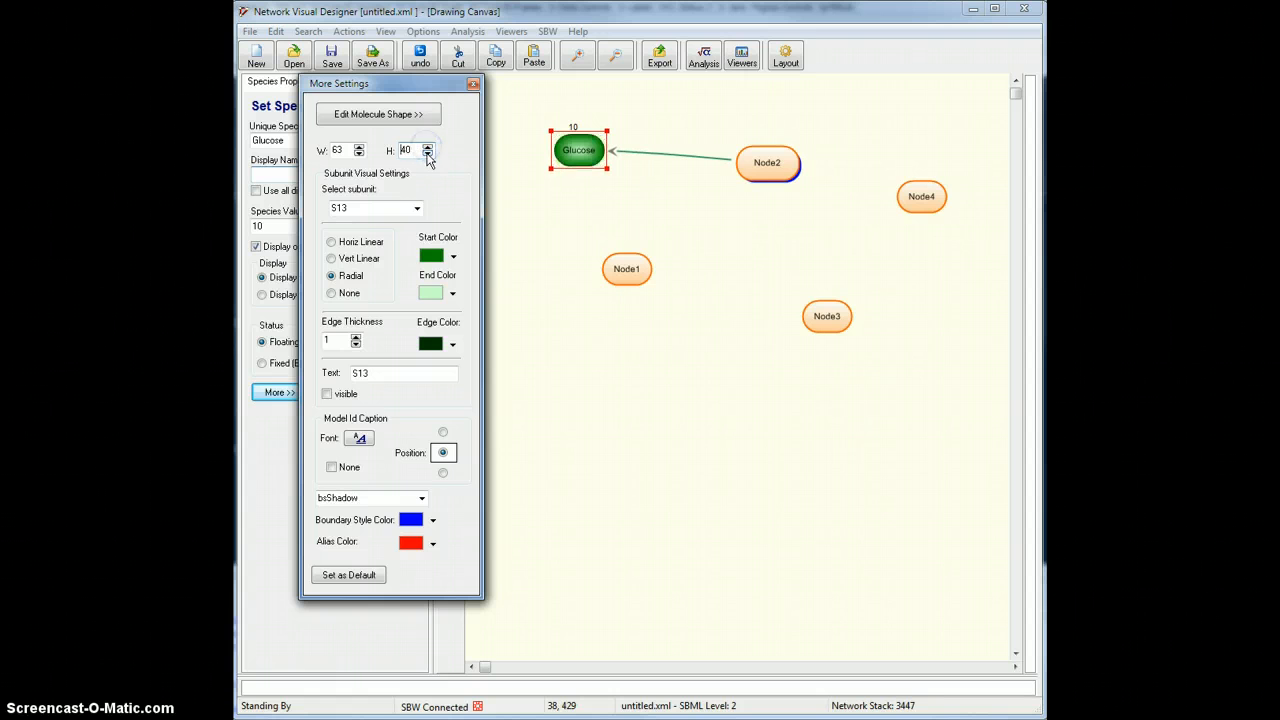
{"action": "left_click", "coordinate": [427, 154]}
{"action": "left_click", "coordinate": [427, 146]}
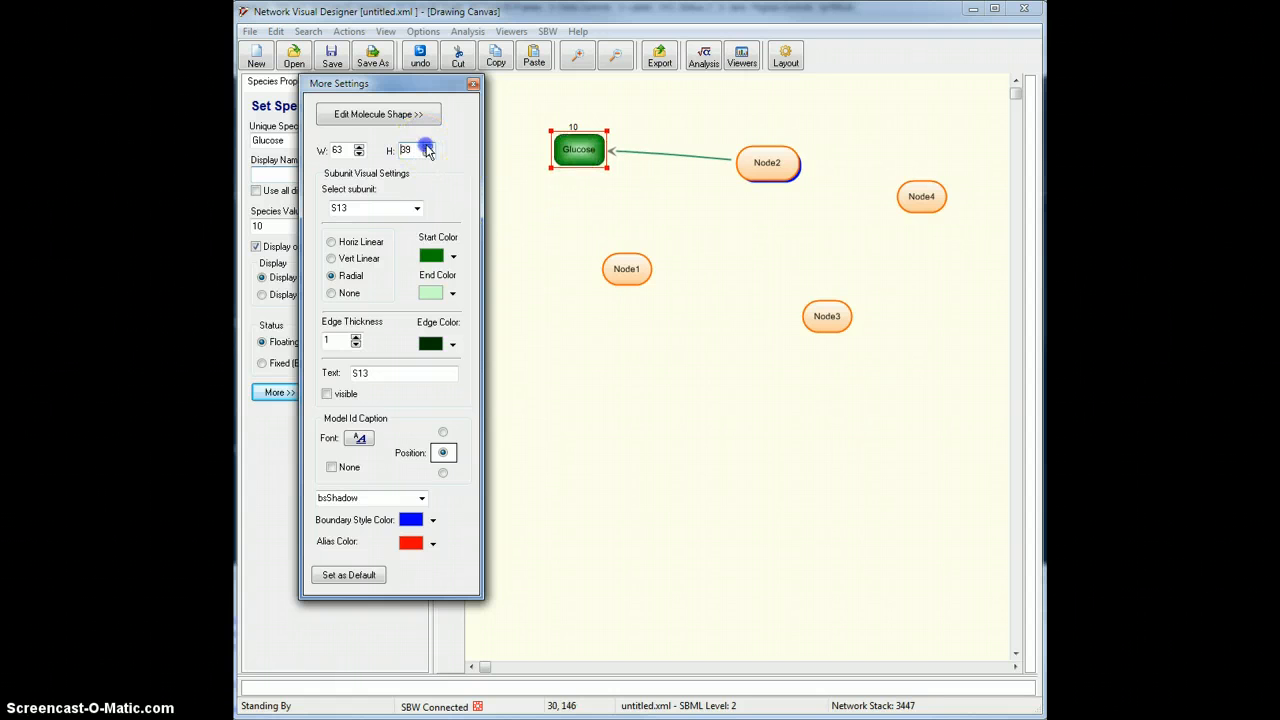